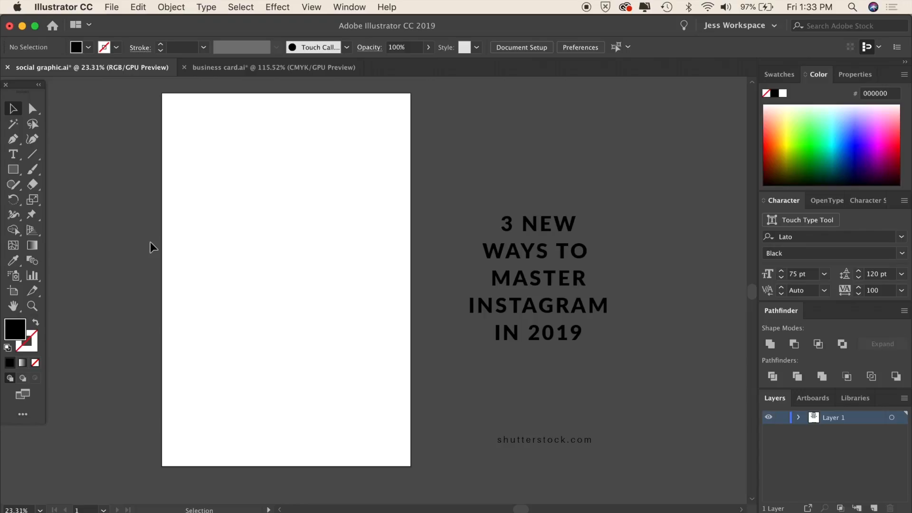
Place Marble Texture_11.jpg, scaled to cover the whole artboard, and shift it so it overlaps every edge.
scroll(511, 263, "up", 1)
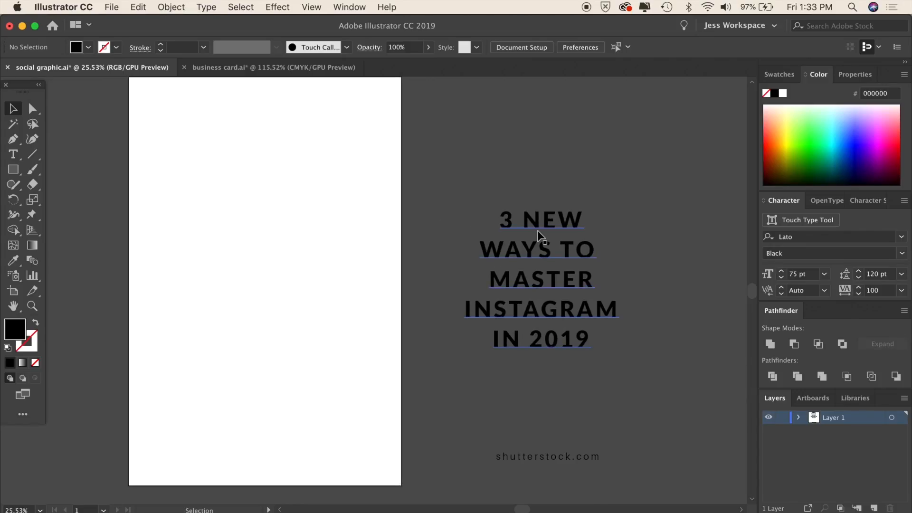
scroll(413, 291, "up", 1)
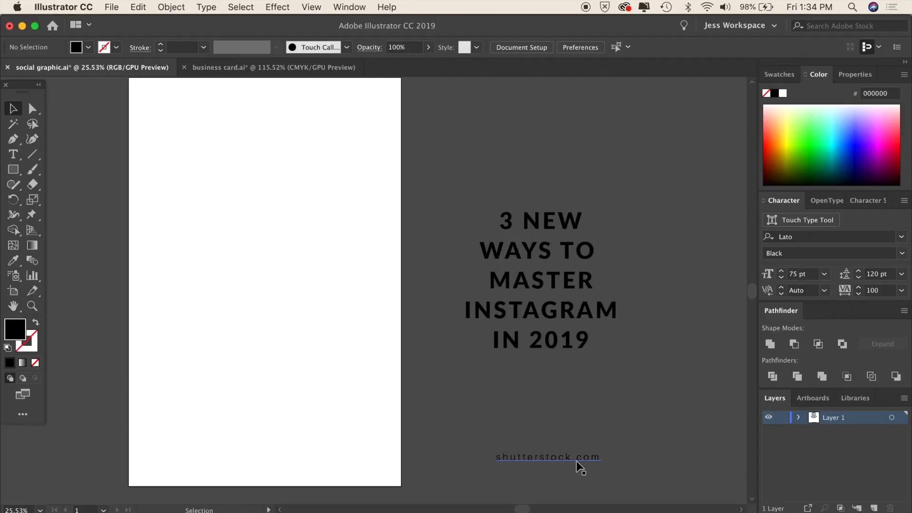
scroll(389, 392, "down", 1)
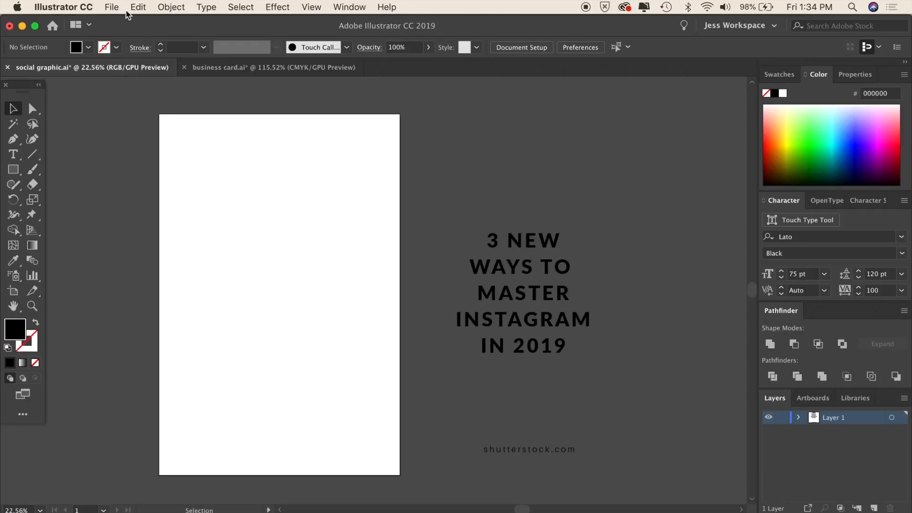
left_click(112, 7)
left_click(138, 194)
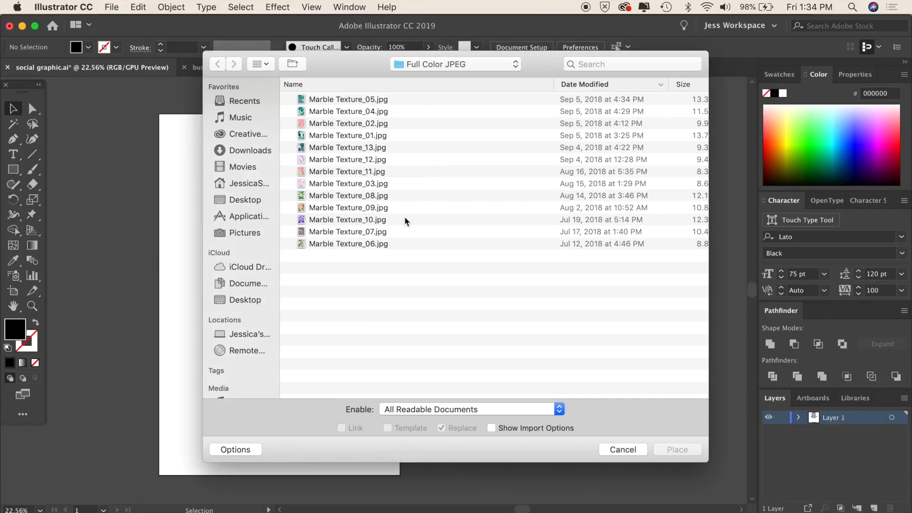
double_click(346, 172)
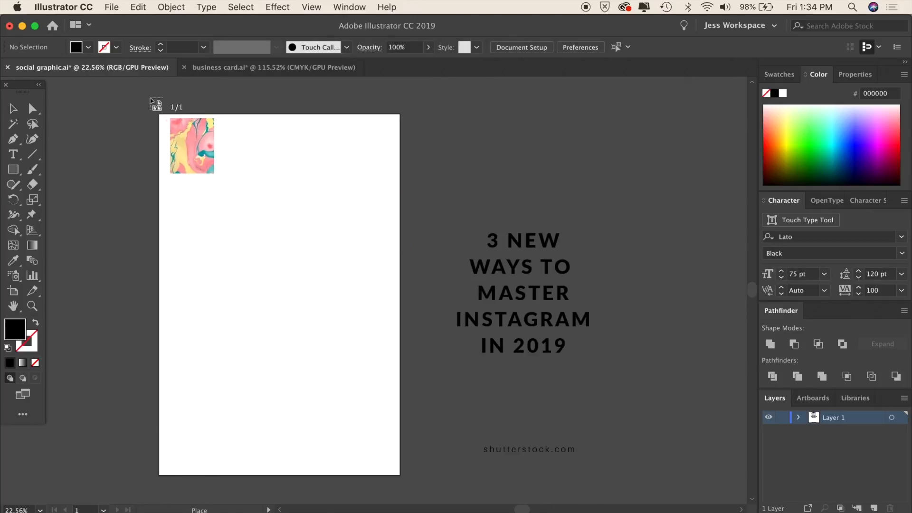
left_click_drag(143, 99, 449, 454)
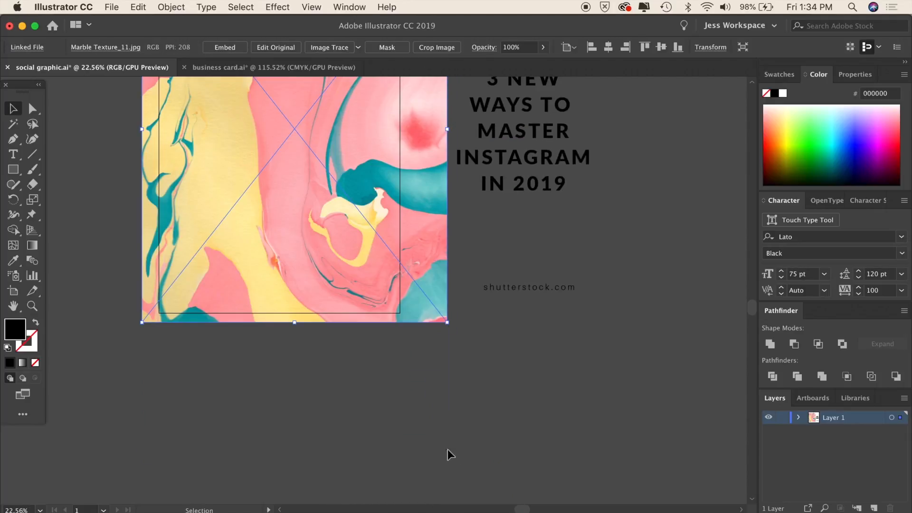
scroll(304, 323, "up", 7)
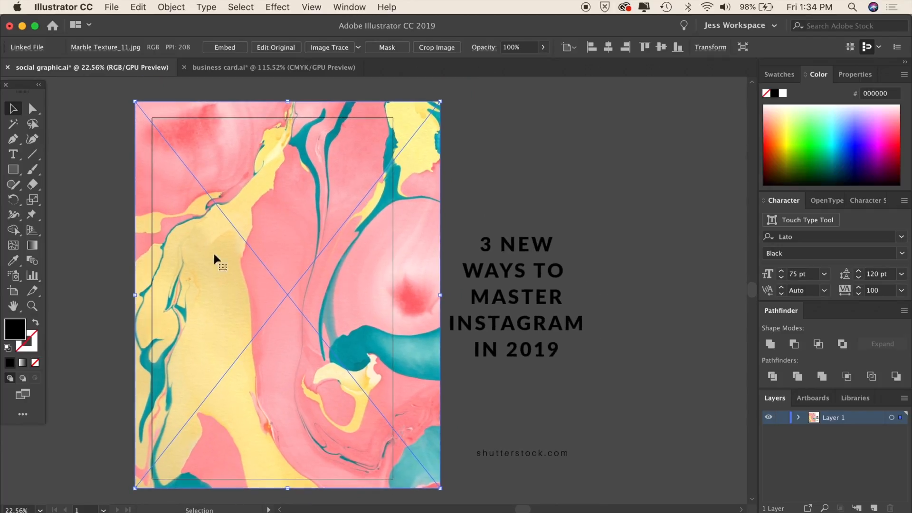
left_click_drag(279, 238, 301, 253)
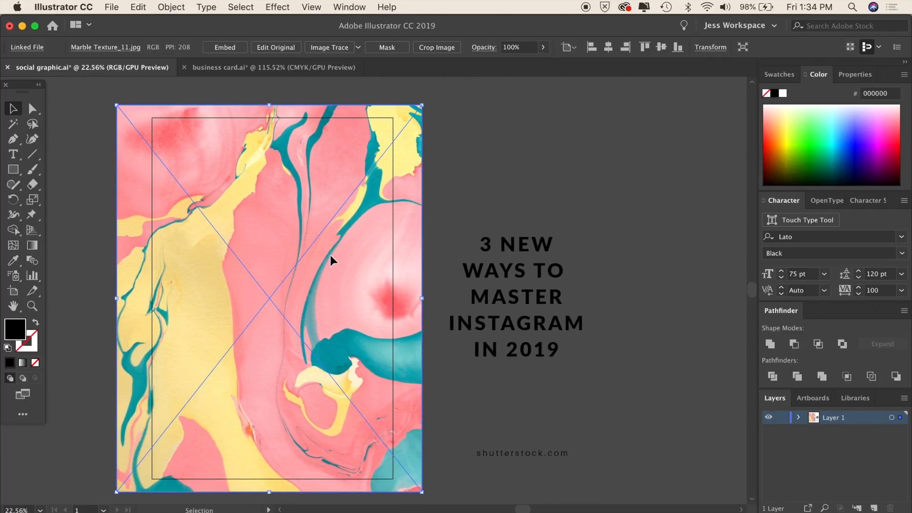
scroll(360, 248, "down", 2)
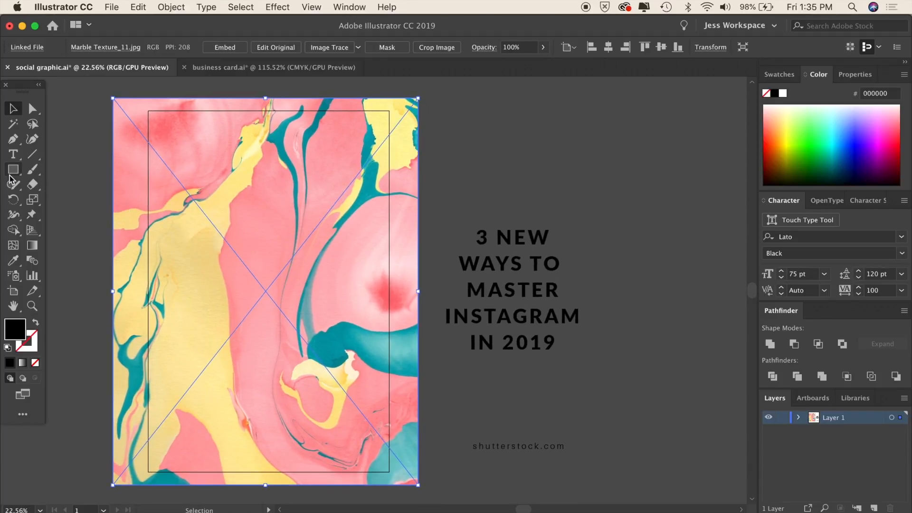
Draw a tall white (ffffff) rectangle over the marble image, leaving a border of texture inside the artboard.
double_click(14, 335)
left_click_drag(362, 151, 345, 113)
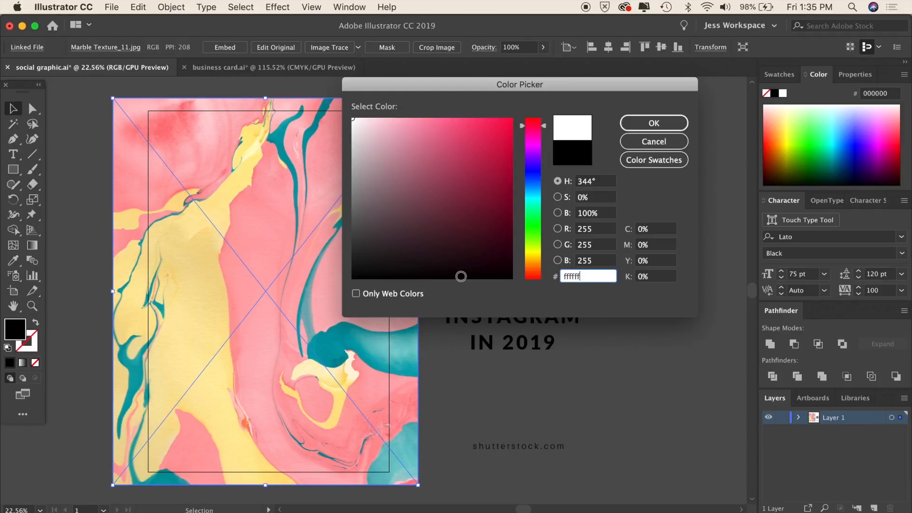
left_click(641, 120)
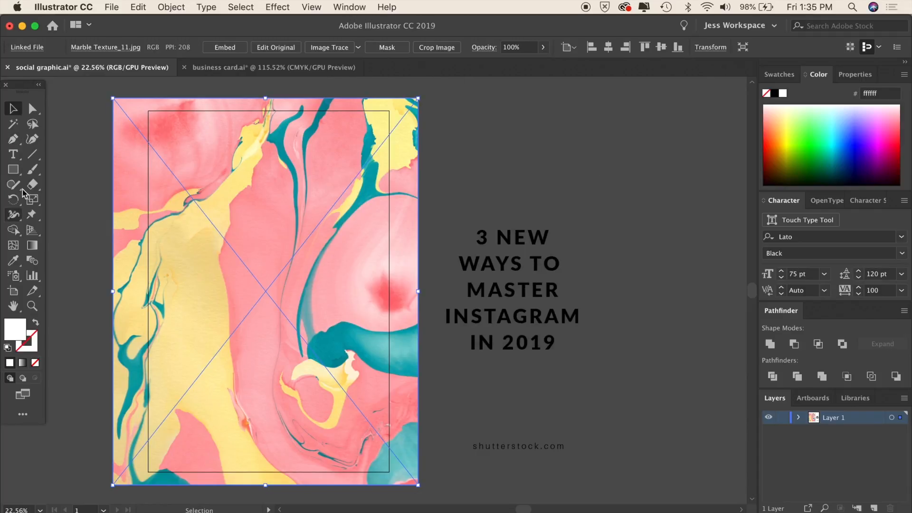
left_click(13, 170)
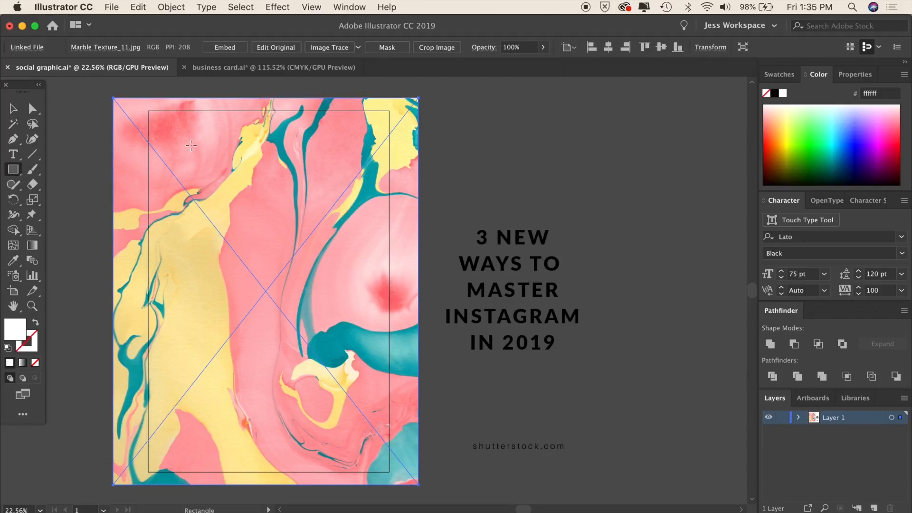
left_click_drag(173, 143, 356, 423)
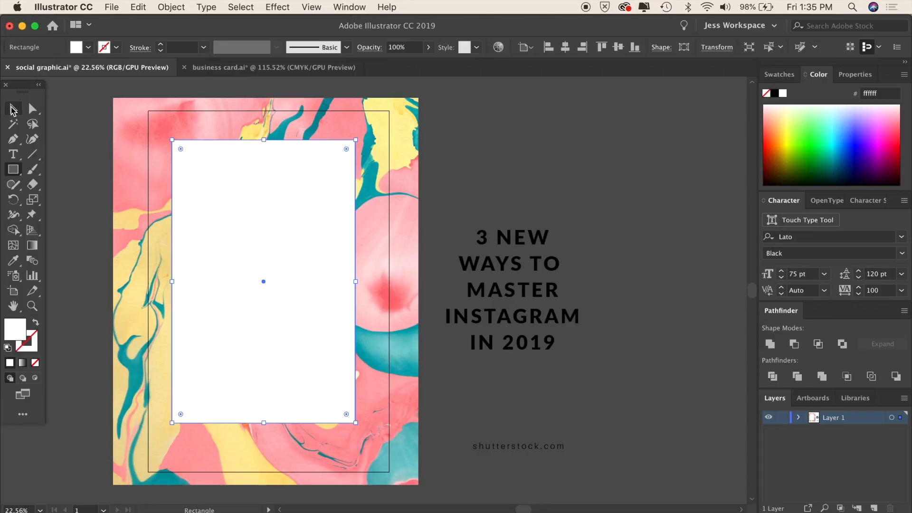
Center the white rectangle horizontally and vertically on the artboard.
left_click(13, 110)
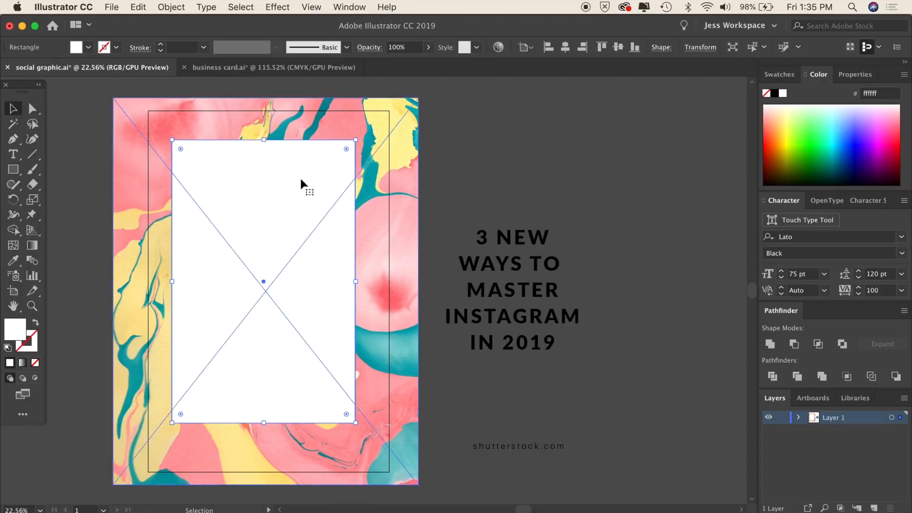
left_click(565, 49)
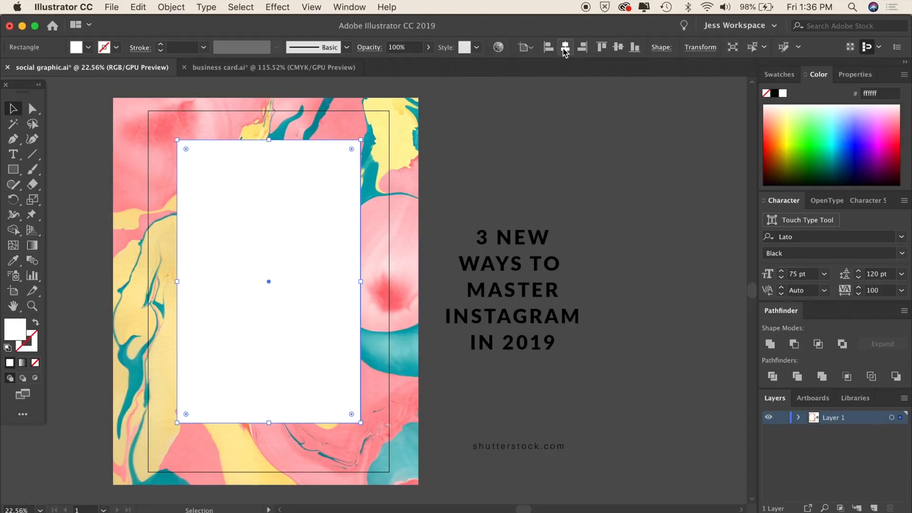
left_click(618, 48)
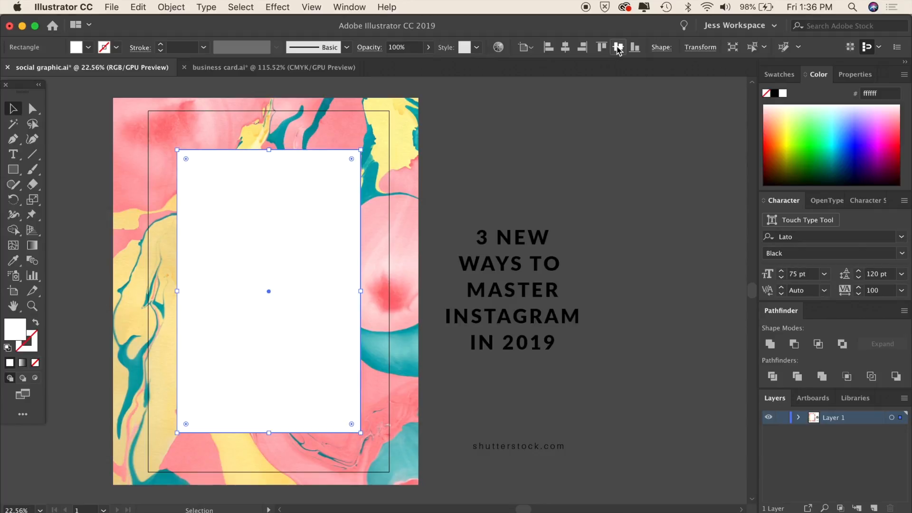
left_click(513, 160)
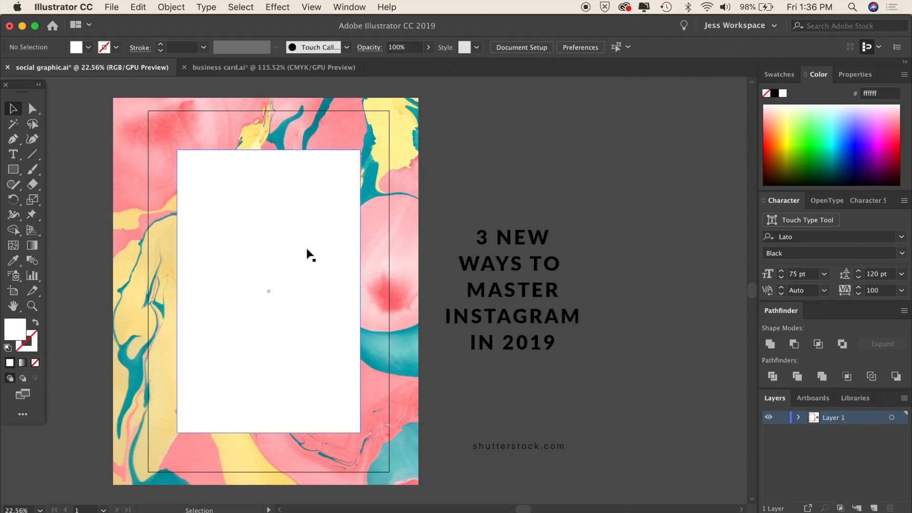
Lower the white rectangle's opacity to 75%.
left_click(255, 227)
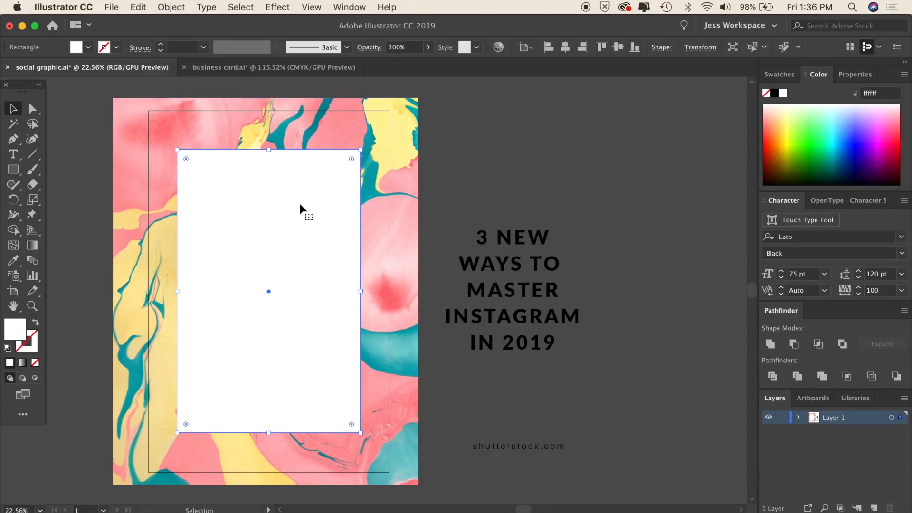
left_click(430, 47)
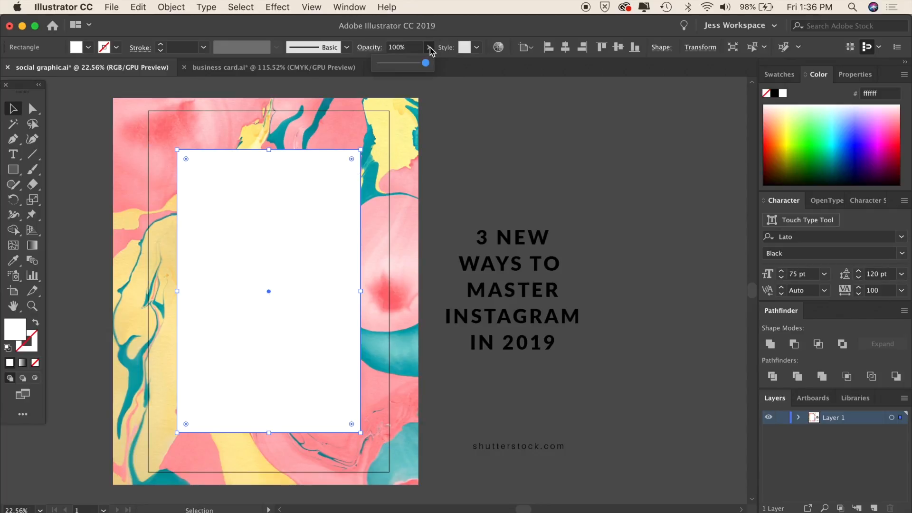
left_click_drag(427, 63, 416, 64)
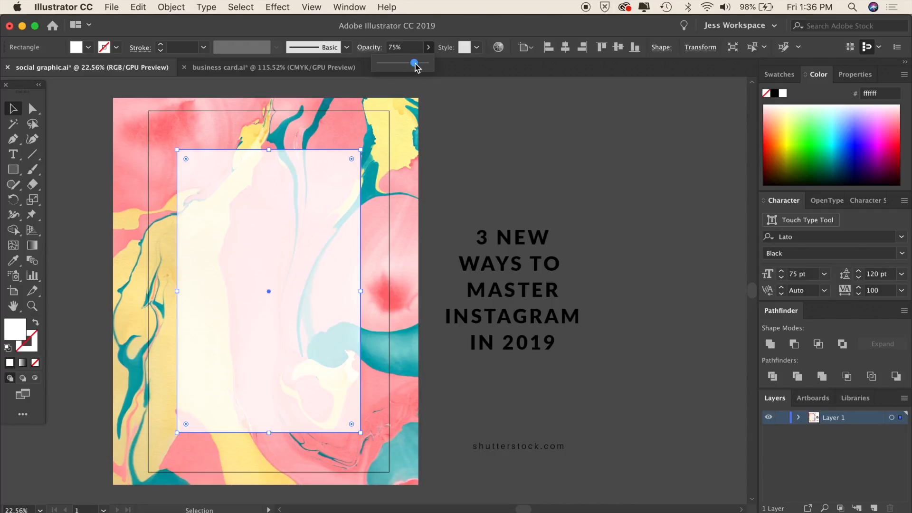
left_click(440, 192)
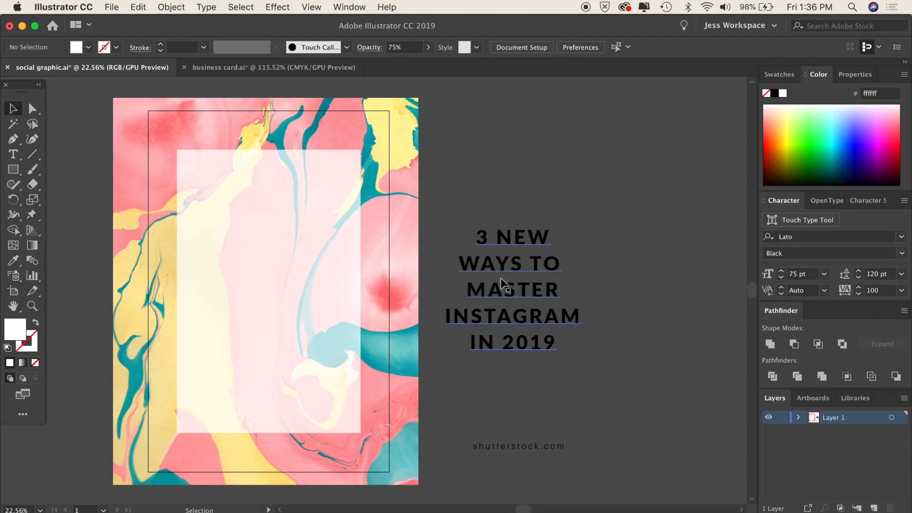
Move the "3 NEW WAYS TO MASTER INSTAGRAM IN 2019" headline over the marble image and bring it to the front.
left_click_drag(549, 295, 407, 297)
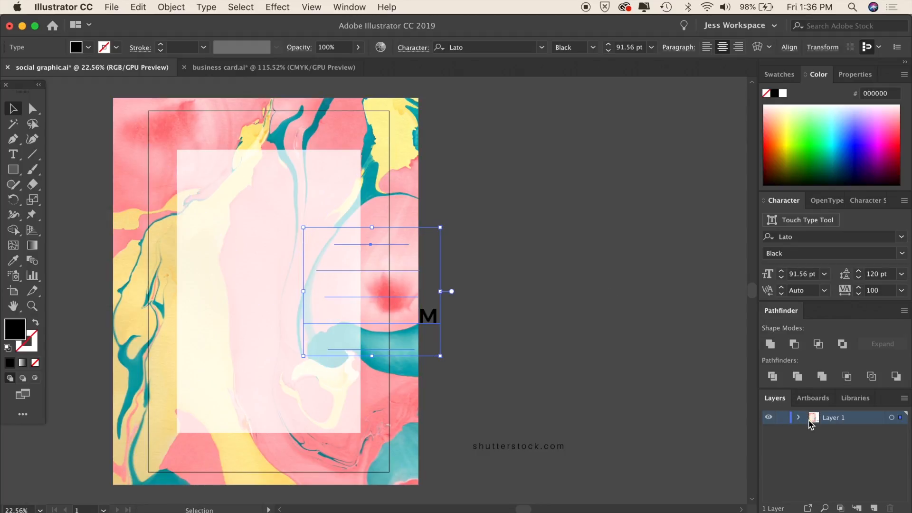
right_click(372, 243)
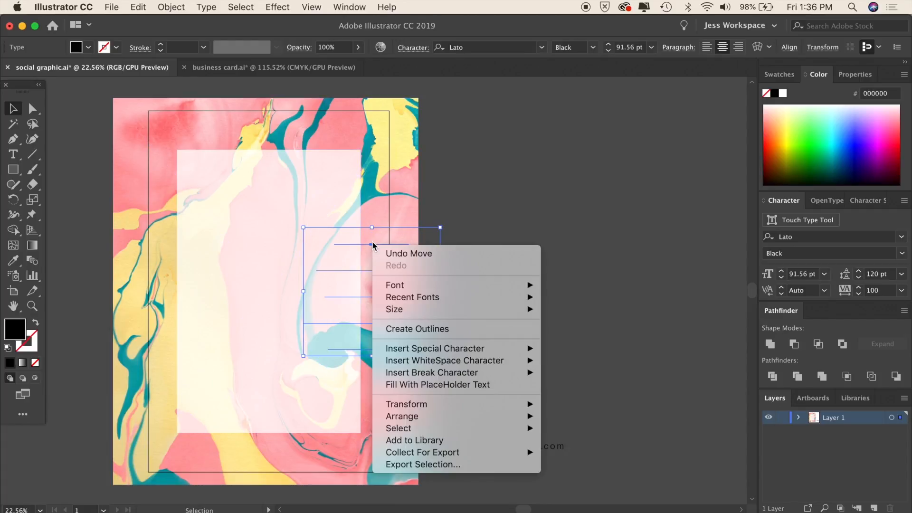
mouse_move(432, 418)
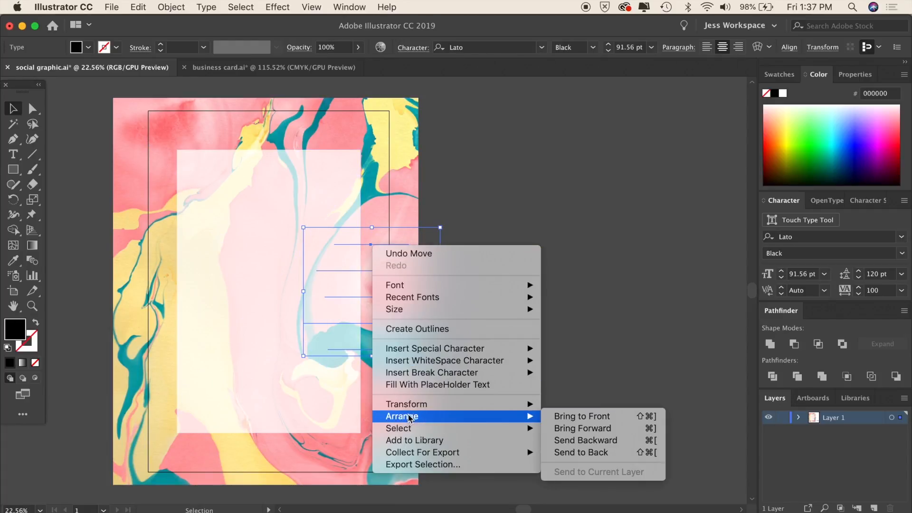
left_click(597, 421)
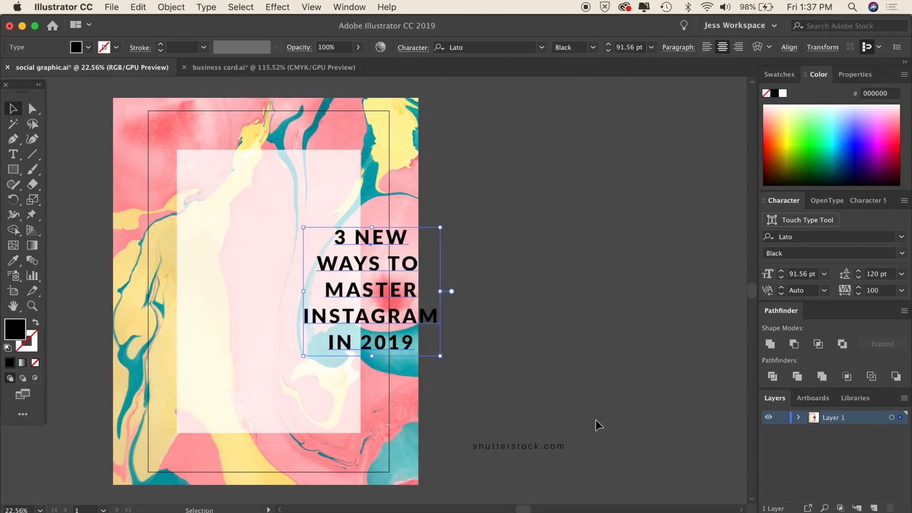
Move the headline onto the translucent rectangle and center it horizontally and vertically on the artboard.
left_click_drag(403, 295, 301, 278)
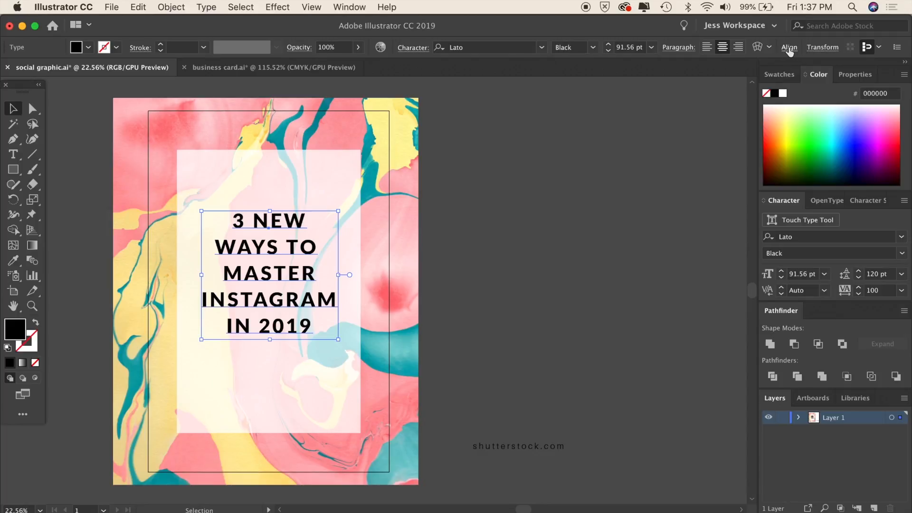
left_click(789, 47)
left_click(679, 84)
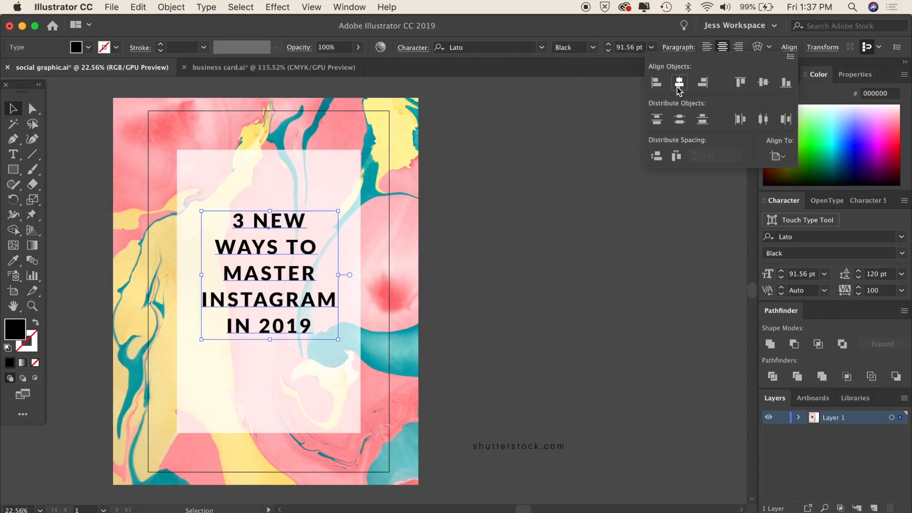
left_click(763, 83)
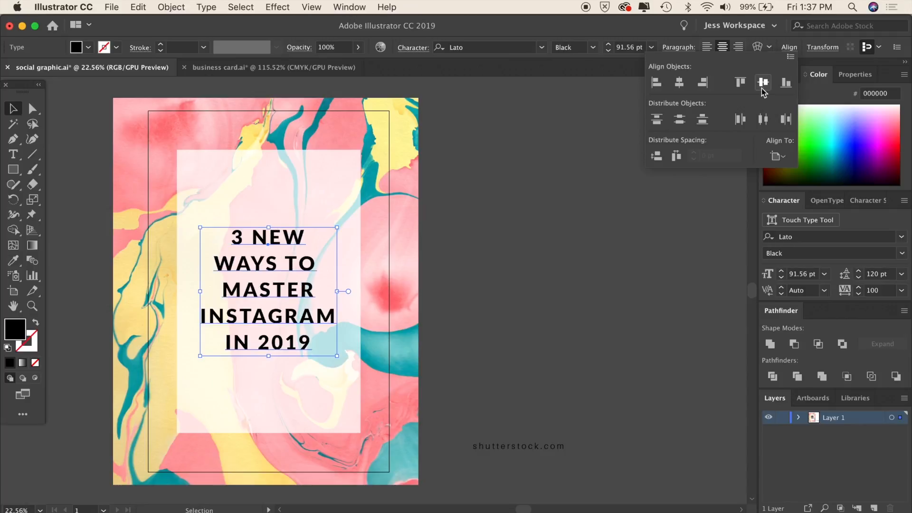
left_click(655, 313)
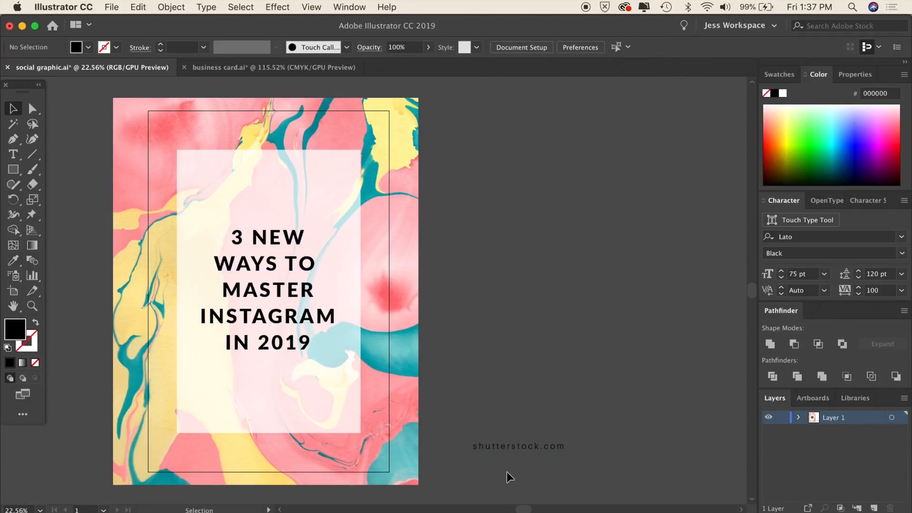
Bring the shutterstock.com text to the front and place it below the translucent rectangle, near the artboard's lower edge.
left_click_drag(531, 447, 427, 456)
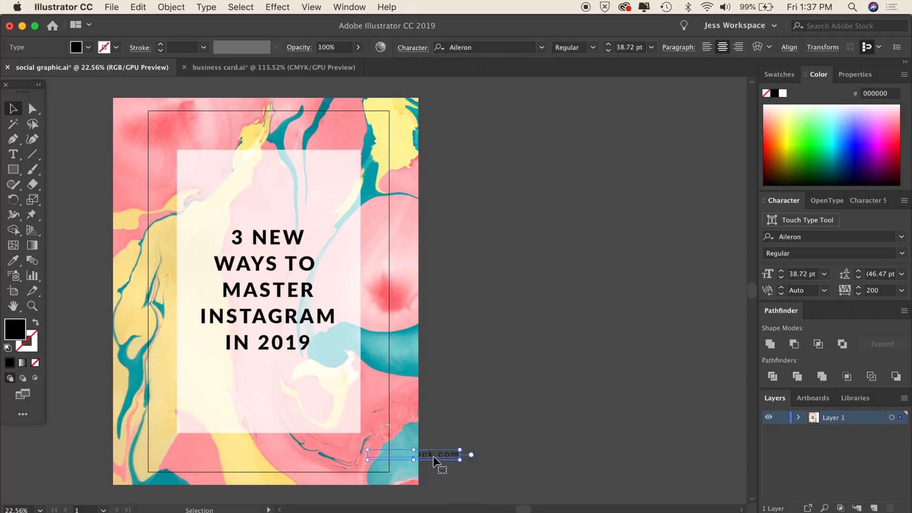
left_click_drag(444, 460, 505, 300)
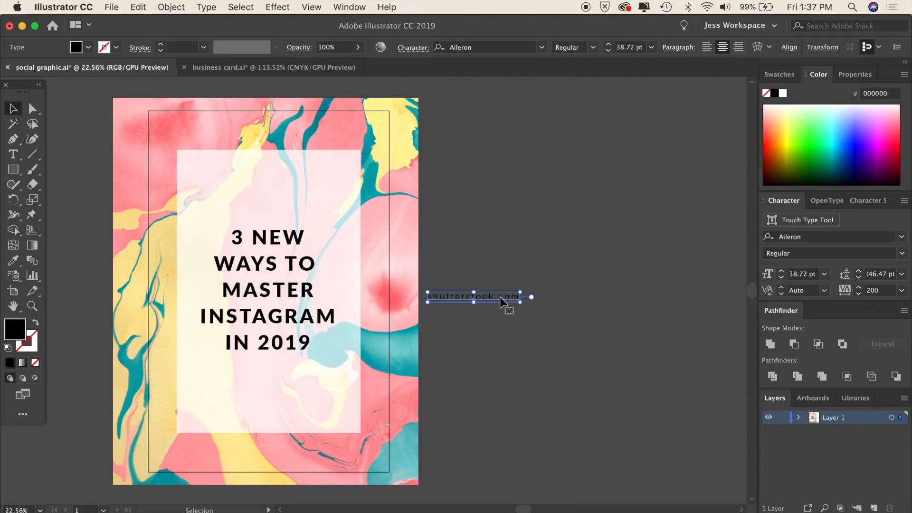
right_click(502, 301)
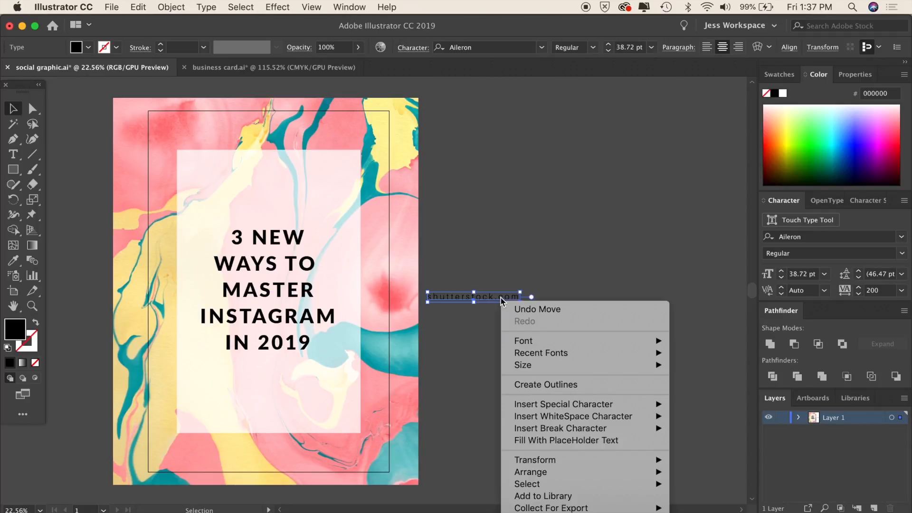
mouse_move(603, 474)
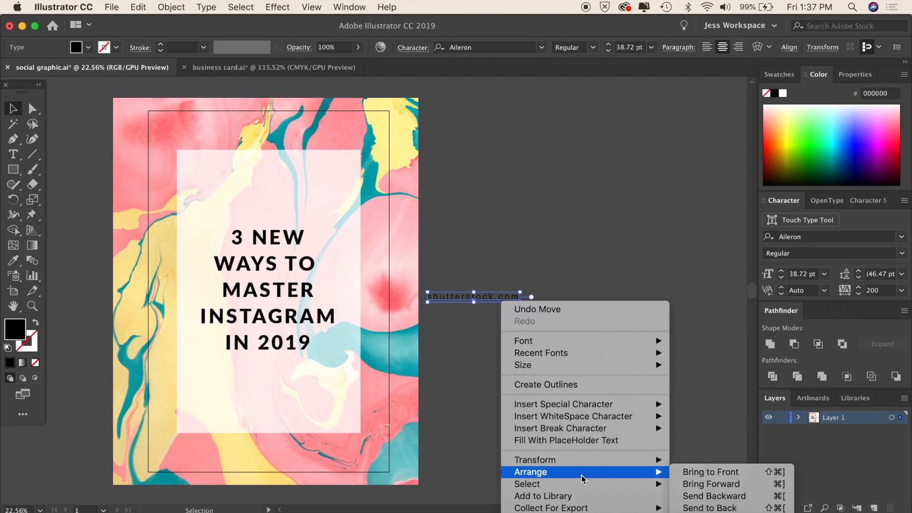
left_click(711, 472)
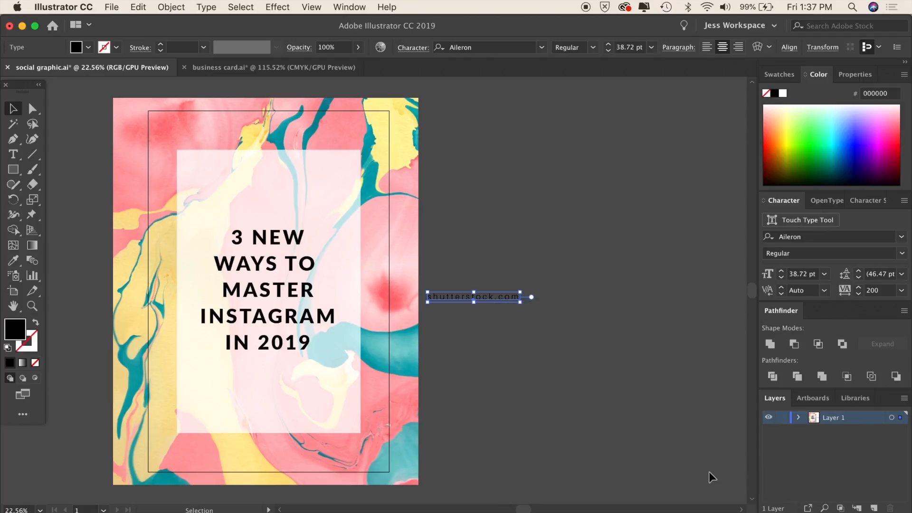
left_click_drag(504, 297, 295, 463)
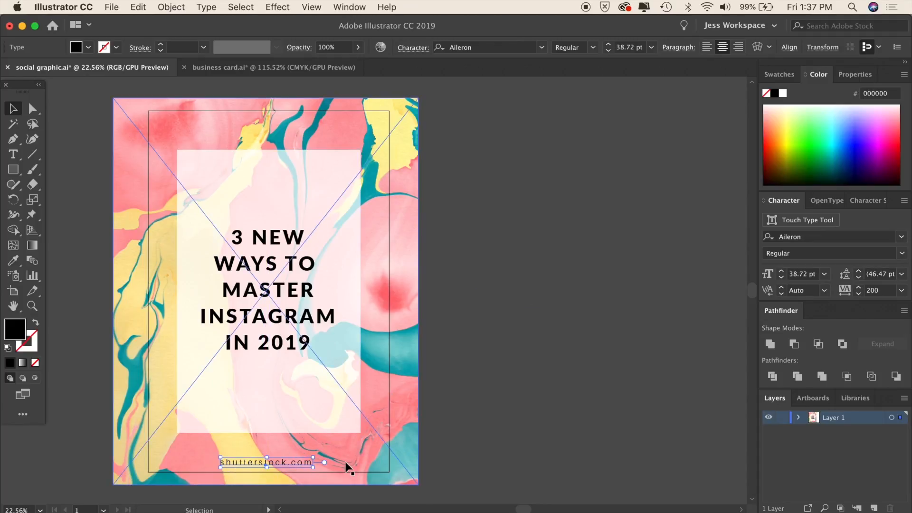
Center the shutterstock.com text horizontally on the artboard.
left_click(789, 48)
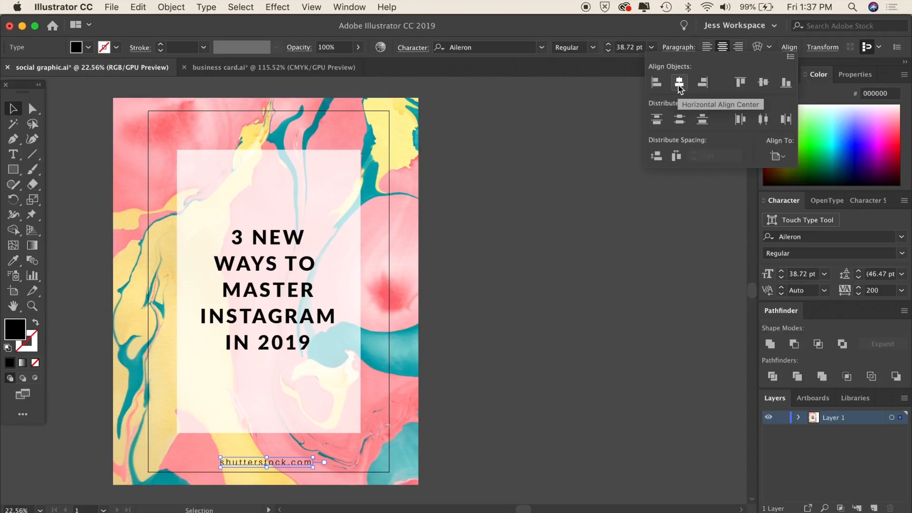
left_click(680, 83)
left_click(558, 302)
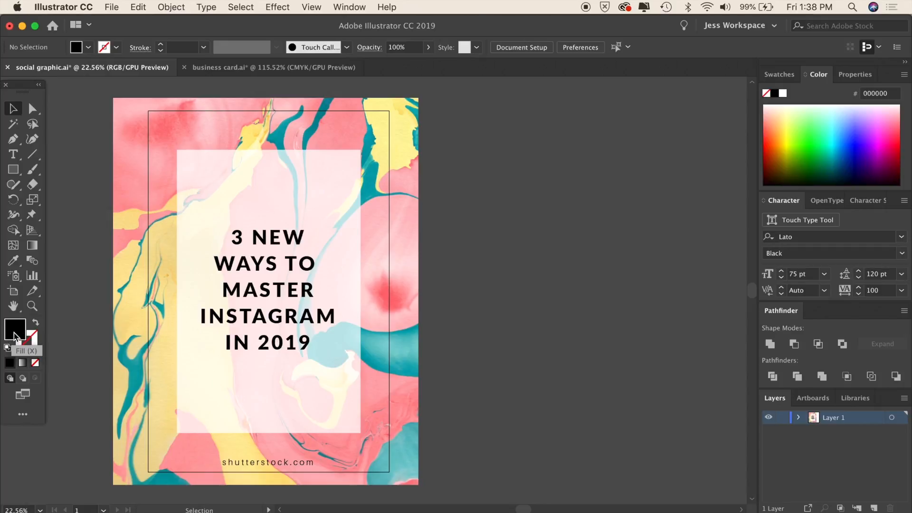
Draw a rectangle with no fill and a 1 pt black stroke just inside the translucent panel's edges.
key("slash")
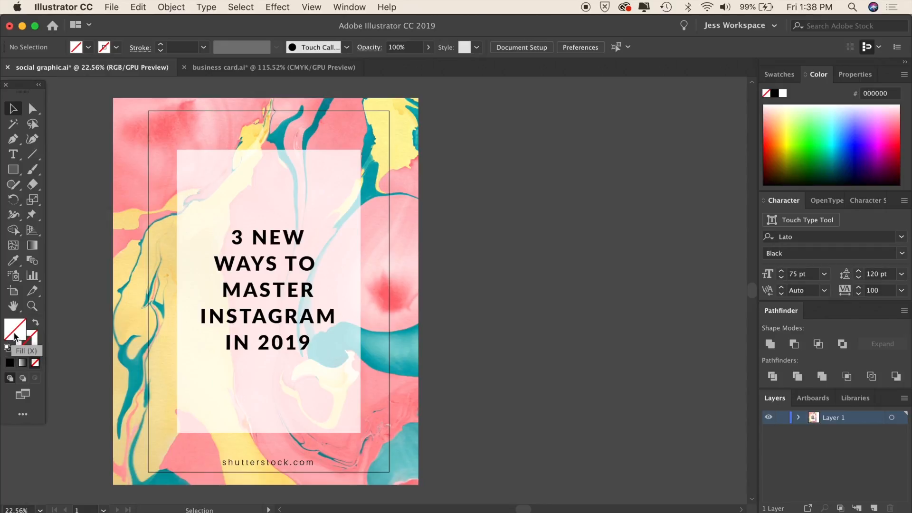
left_click(32, 343)
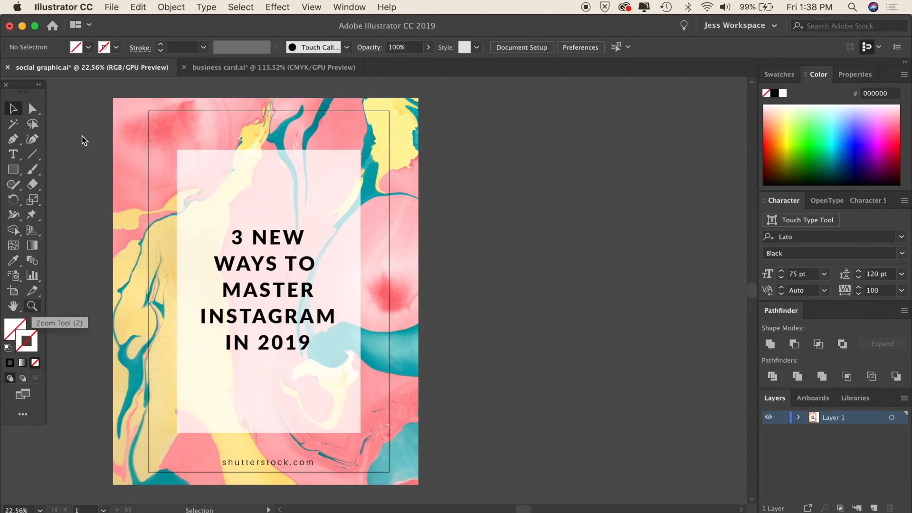
left_click(116, 47)
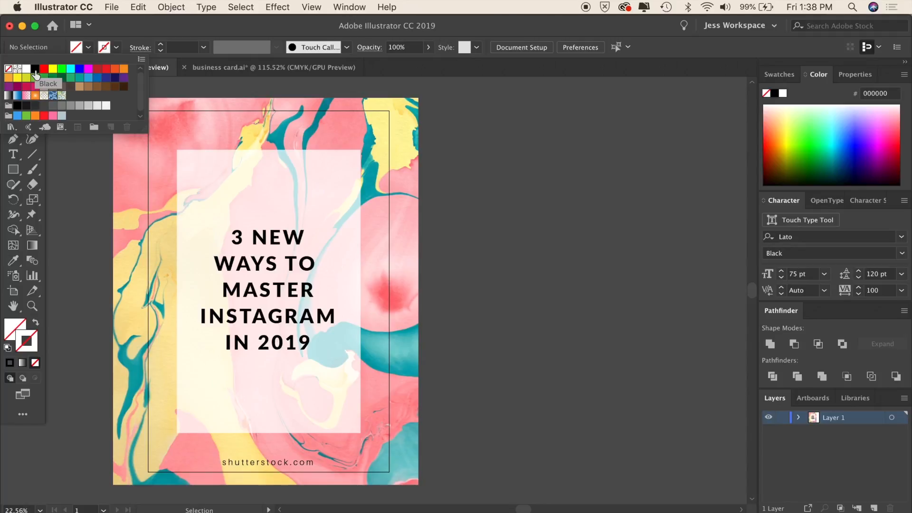
left_click(36, 74)
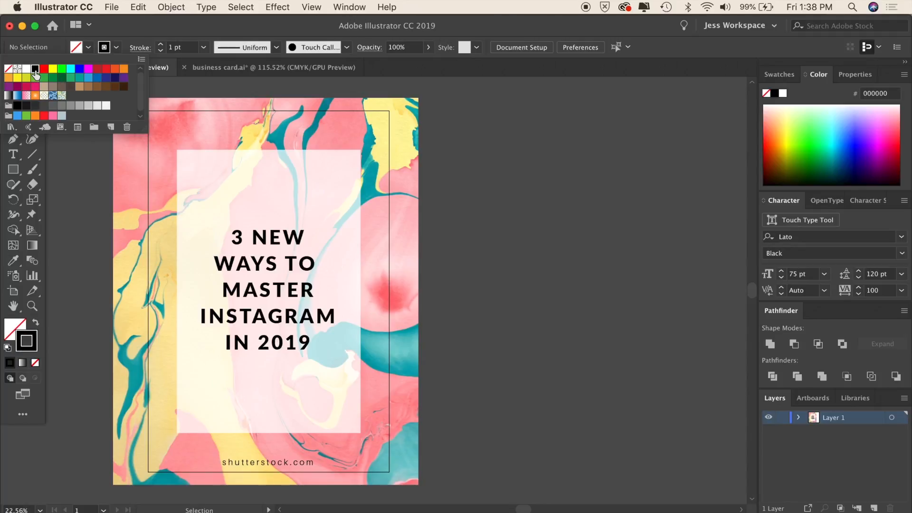
left_click(14, 169)
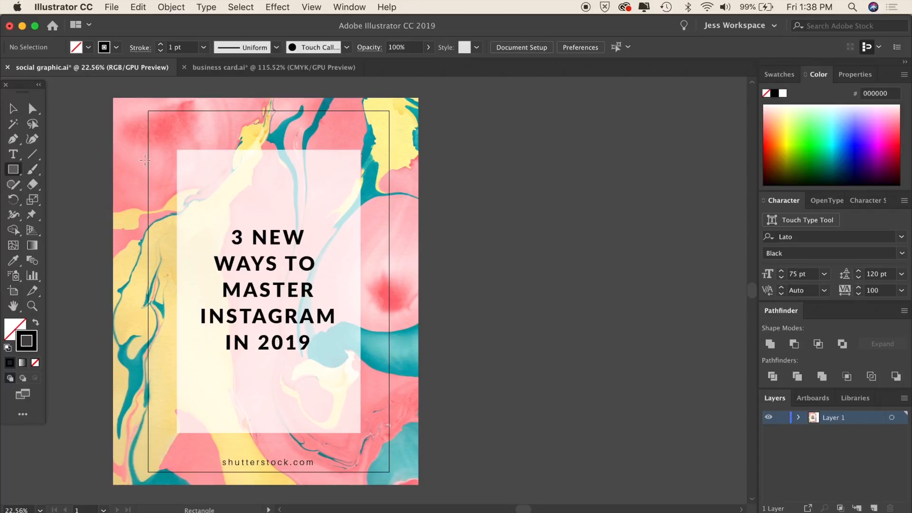
left_click_drag(184, 158, 353, 422)
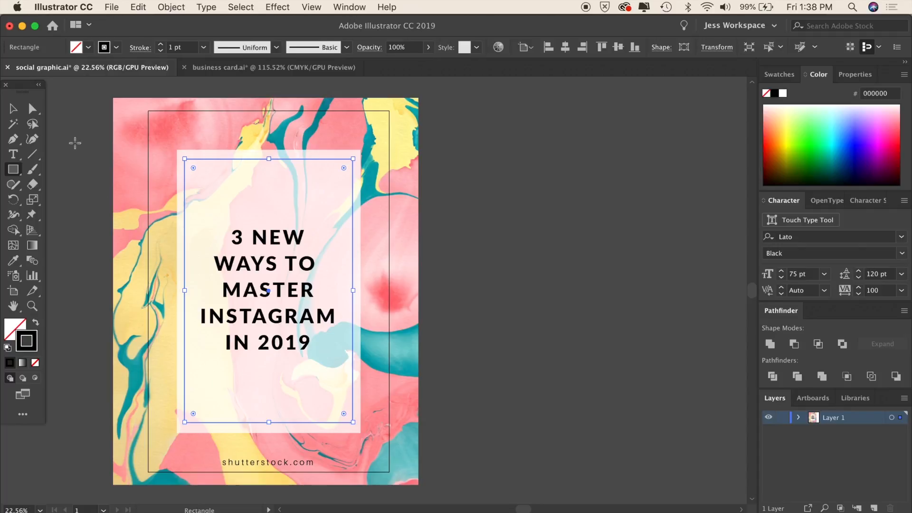
Center the outlined inner rectangle horizontally and vertically on the artboard.
left_click(13, 109)
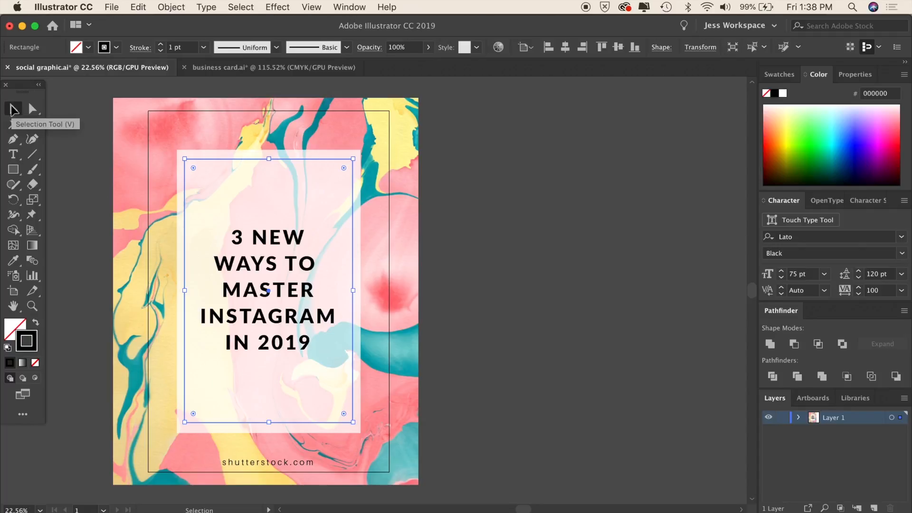
left_click(93, 206)
left_click(335, 159)
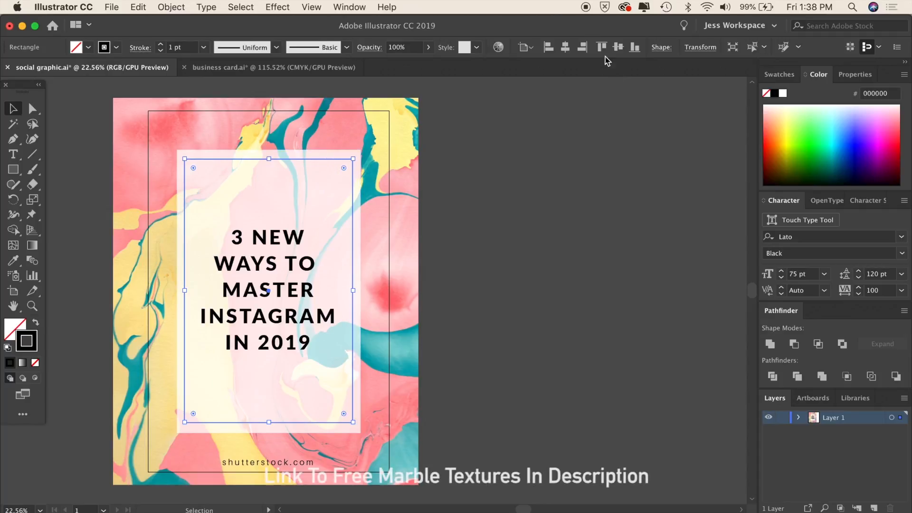
left_click(565, 49)
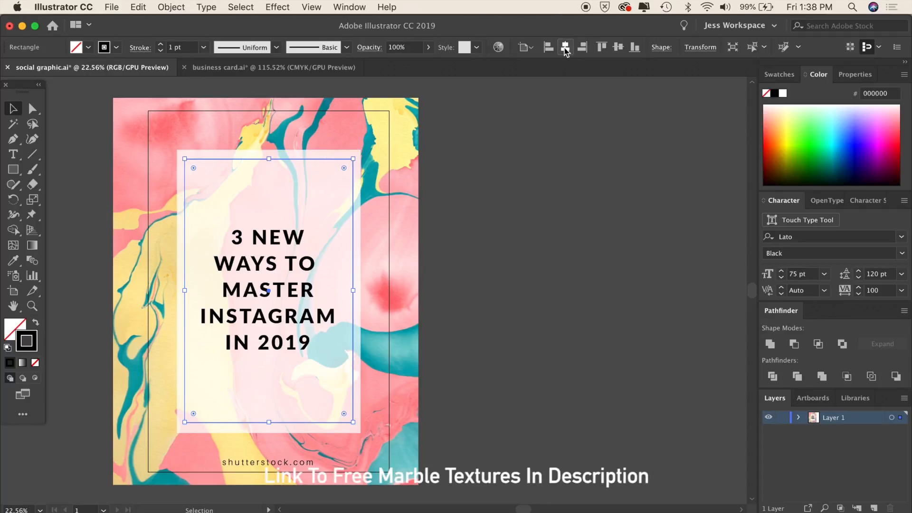
left_click(620, 47)
left_click(606, 307)
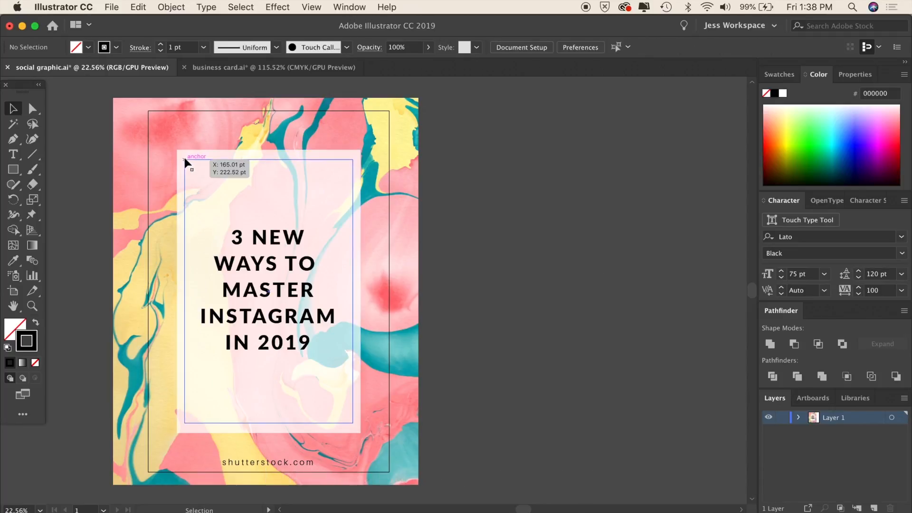
Narrow the inner outlined rectangle slightly and recenter it horizontally and vertically on the artboard.
left_click(185, 197)
left_click_drag(185, 292, 191, 293)
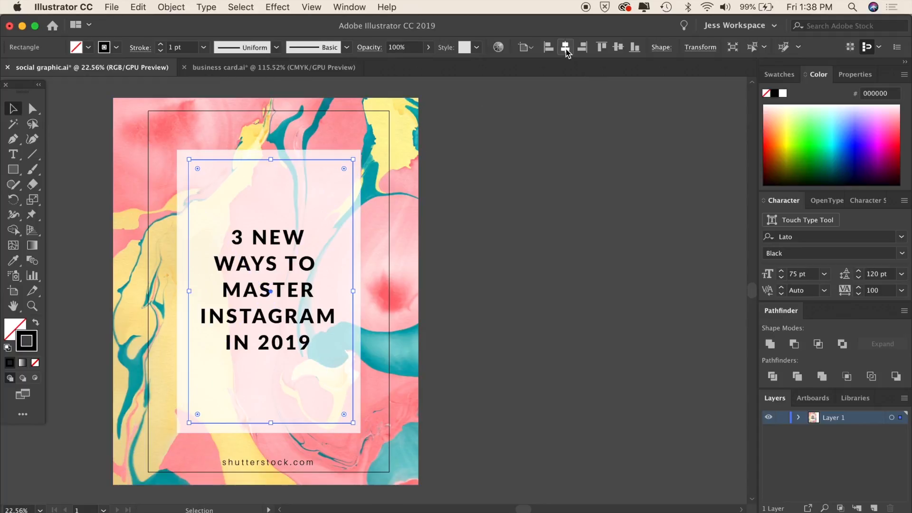
left_click(566, 48)
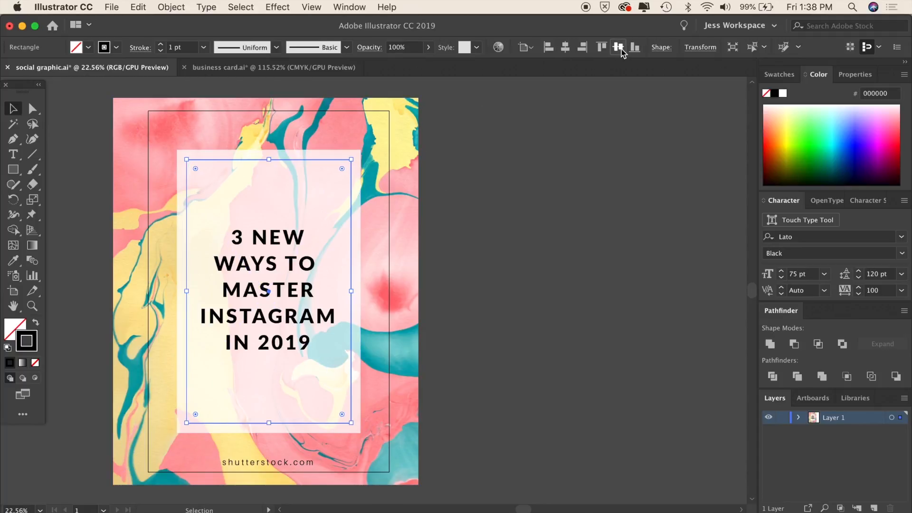
left_click(622, 50)
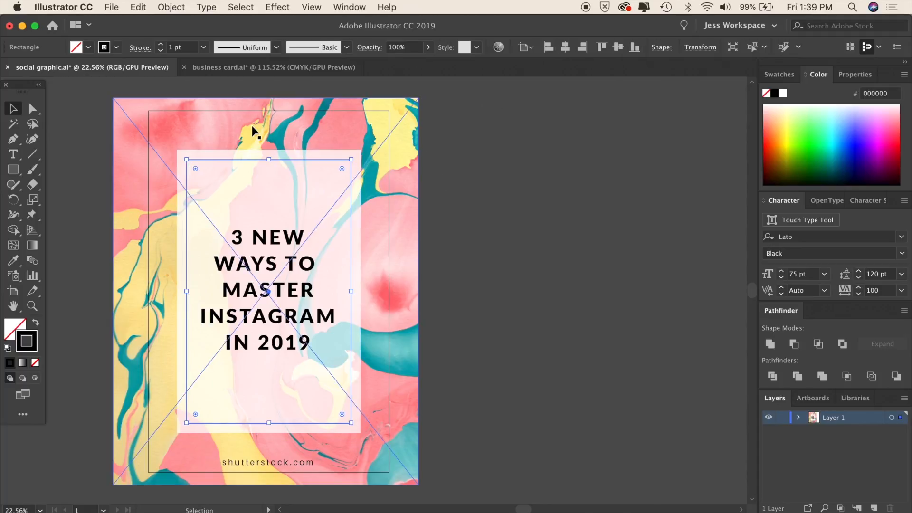
left_click(481, 287)
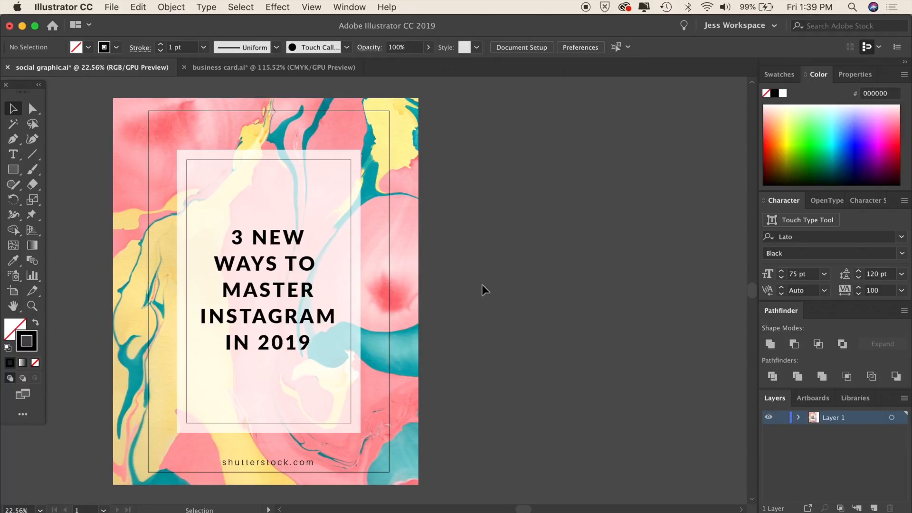
Increase the stroke weight of the inner outlined rectangle around the headline.
left_click(351, 246)
left_click(161, 44)
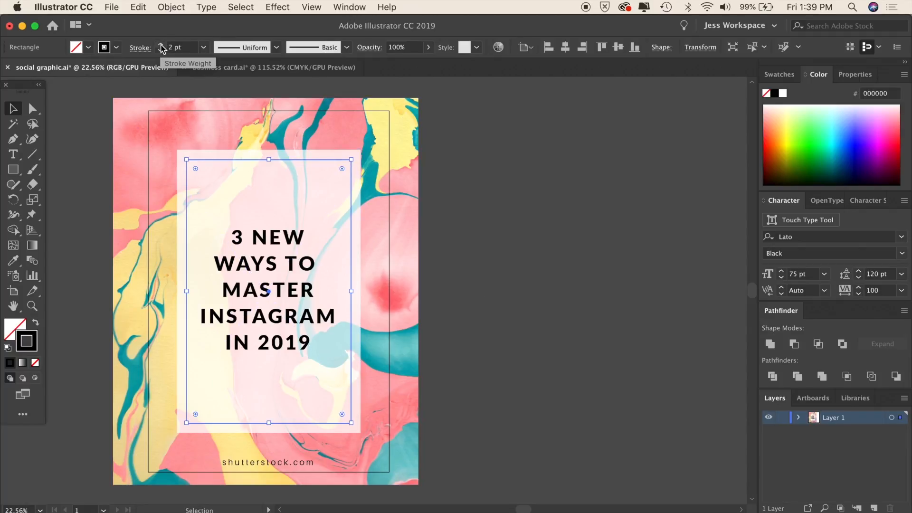
left_click(161, 45)
left_click(555, 273)
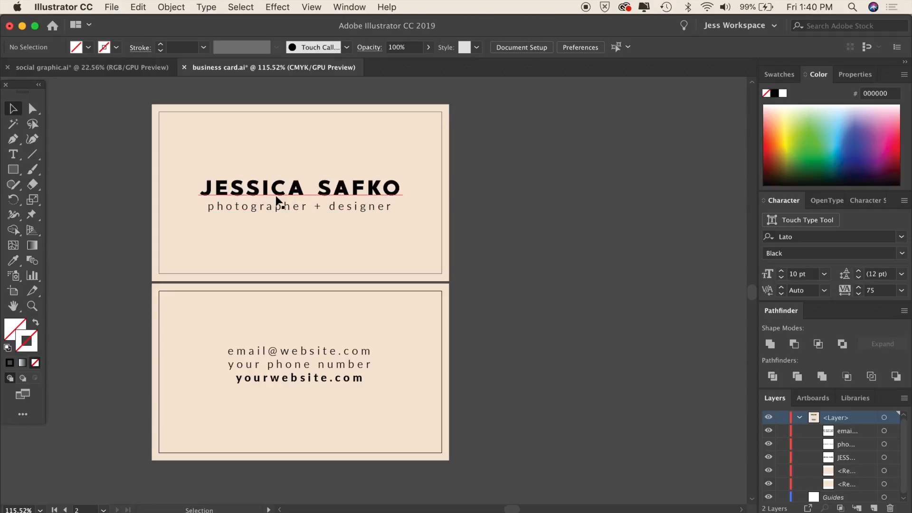
Place the image Marble Texture_07.jpg over the business card artboards, tall enough to overlap both cards.
left_click(114, 8)
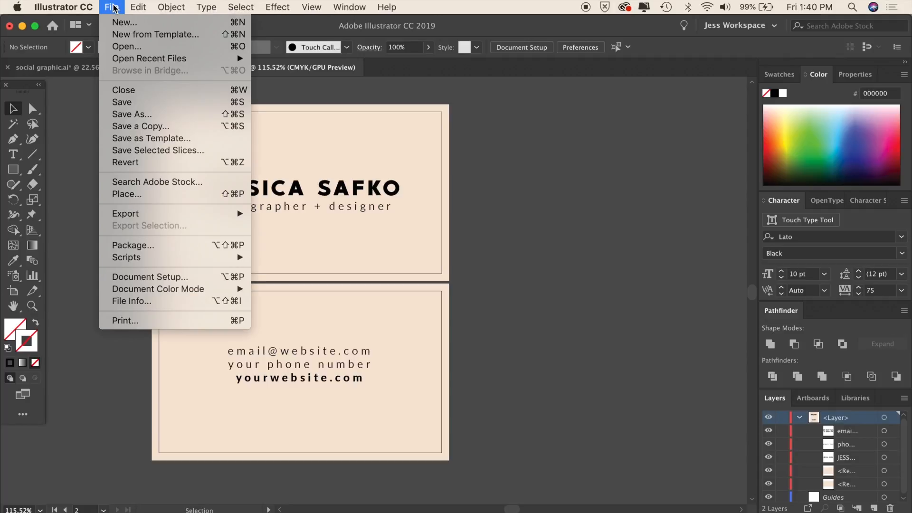
left_click(206, 201)
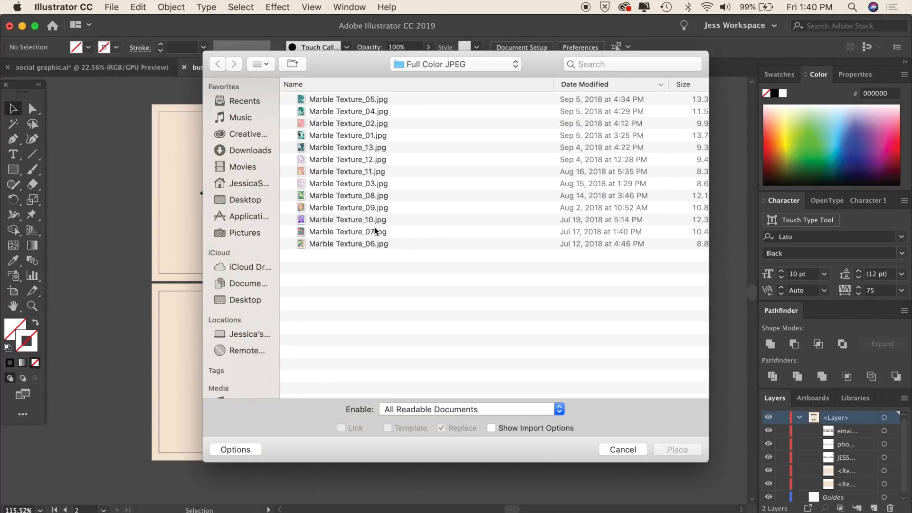
double_click(348, 232)
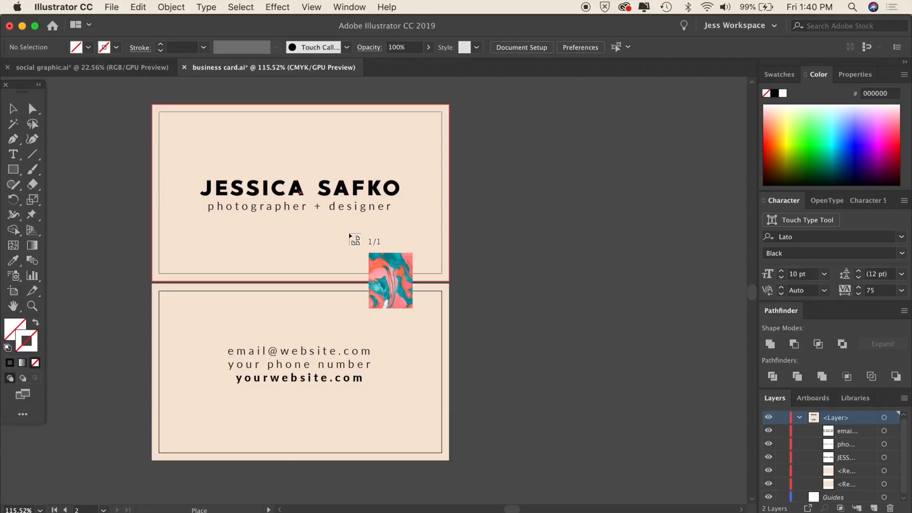
left_click_drag(70, 98, 299, 383)
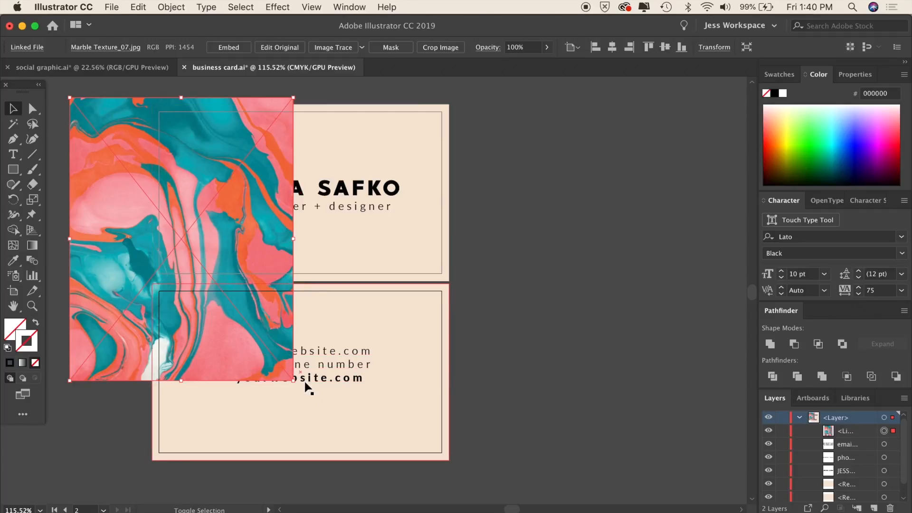
Rotate the marble image 90° clockwise to landscape and move it over the name text on the upper card.
left_click_drag(299, 388, 110, 326)
left_click_drag(203, 292, 399, 276)
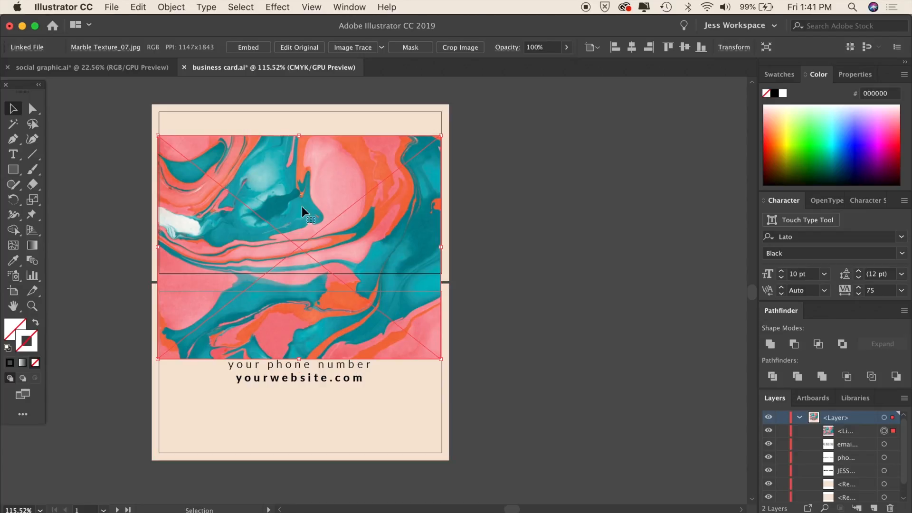
Send the marble image to the back, behind the card's name text.
right_click(299, 174)
mouse_move(343, 277)
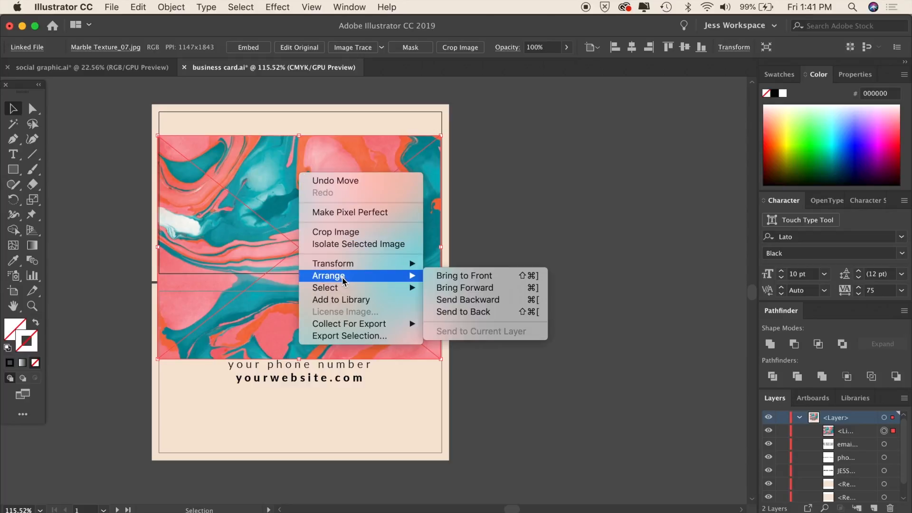
left_click(460, 314)
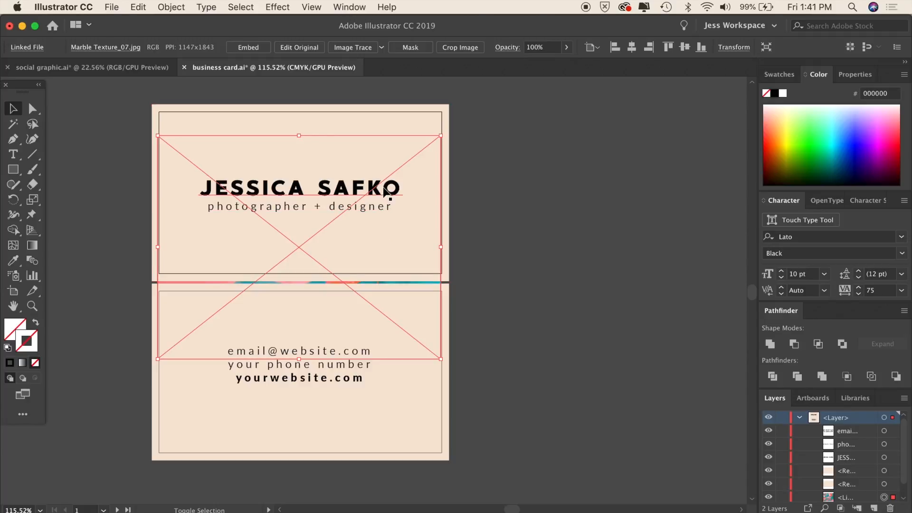
Add the name text to the selected marble image and make a clipping mask from both.
left_click(358, 191, "shift")
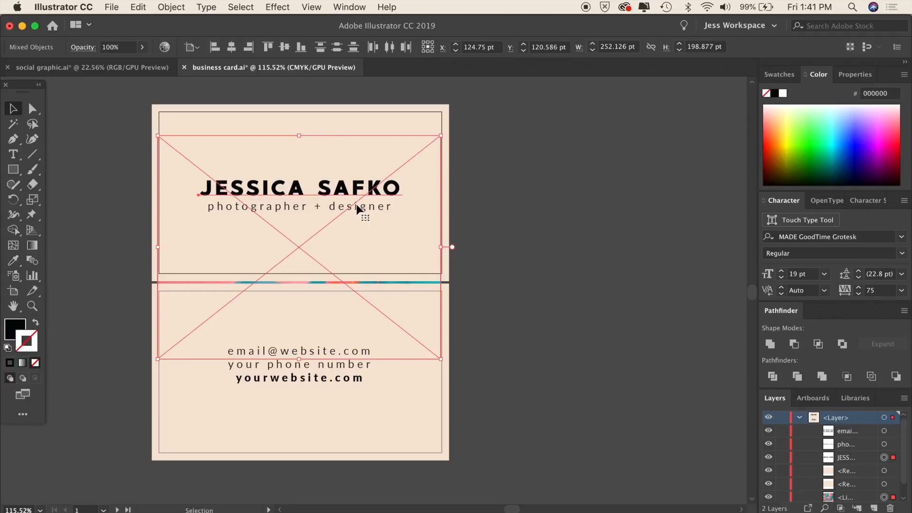
right_click(252, 189)
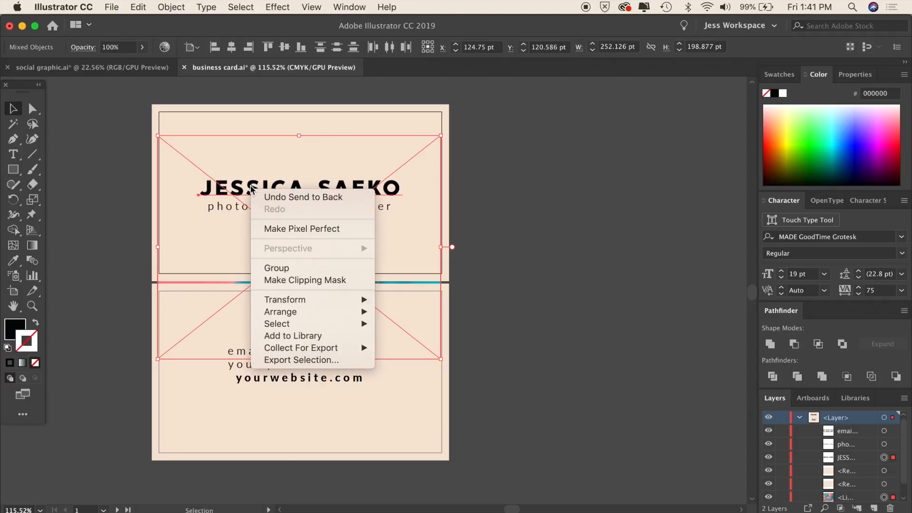
left_click(293, 280)
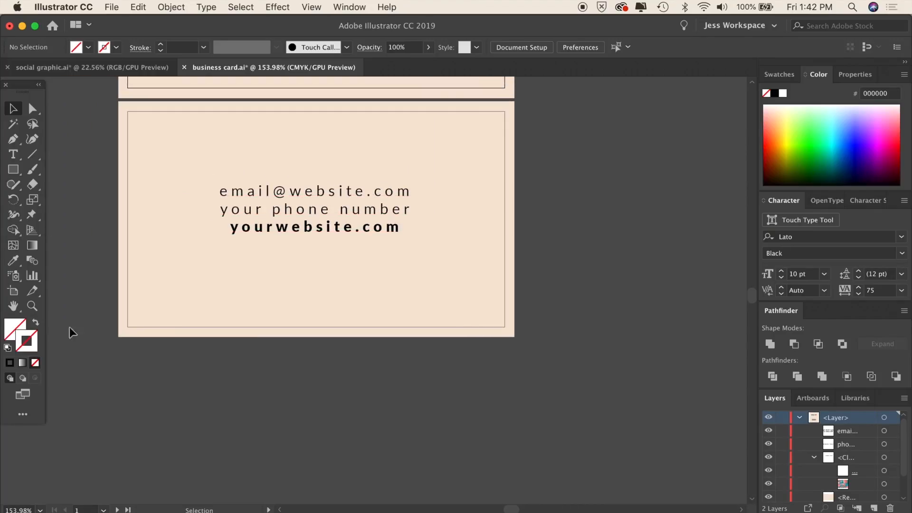
Draw a full-width rectangle along the lower card's bottom edge and lower its top edge to form a narrow band.
left_click(15, 173)
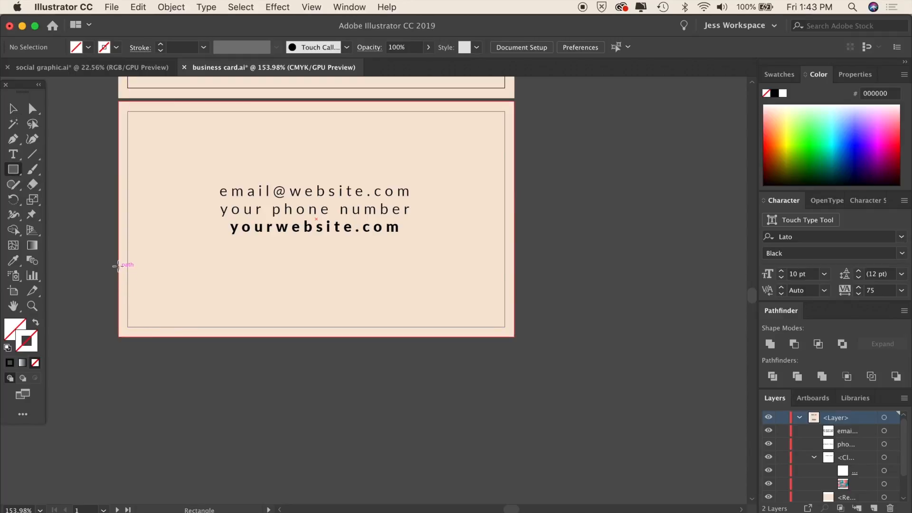
mouse_move(119, 267)
left_mouse_down()
mouse_move(198, 319)
mouse_move(513, 337)
left_mouse_up()
left_click_drag(317, 267, 317, 289)
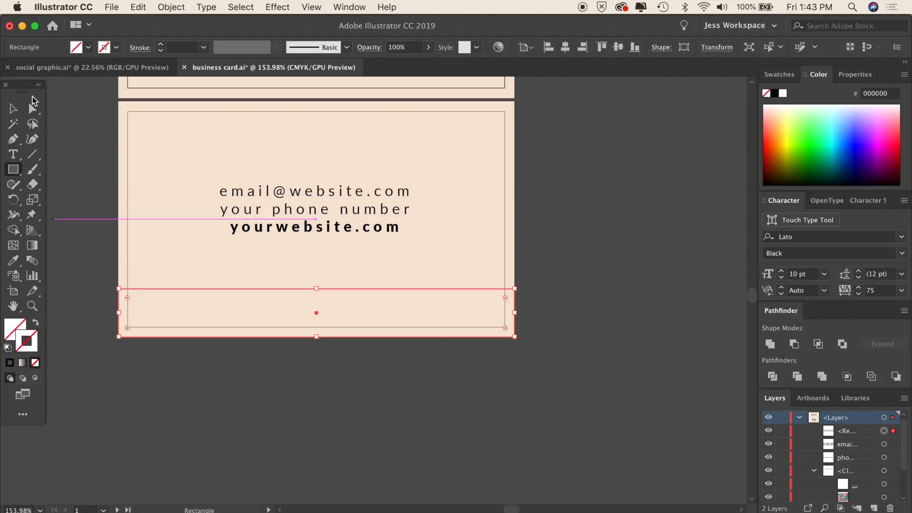
key("v")
left_click(106, 329)
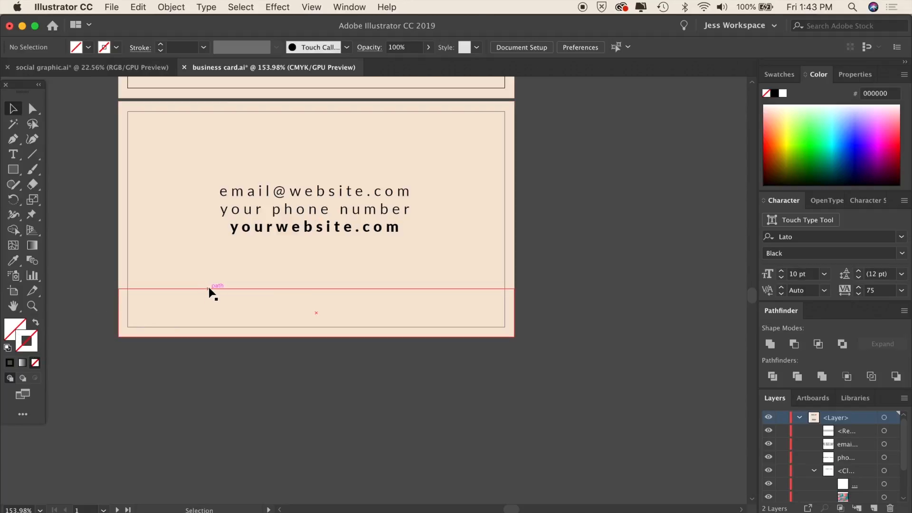
Place the image Marble Texture_07.jpg over the lower card, extending past its bottom edge.
left_click(114, 5)
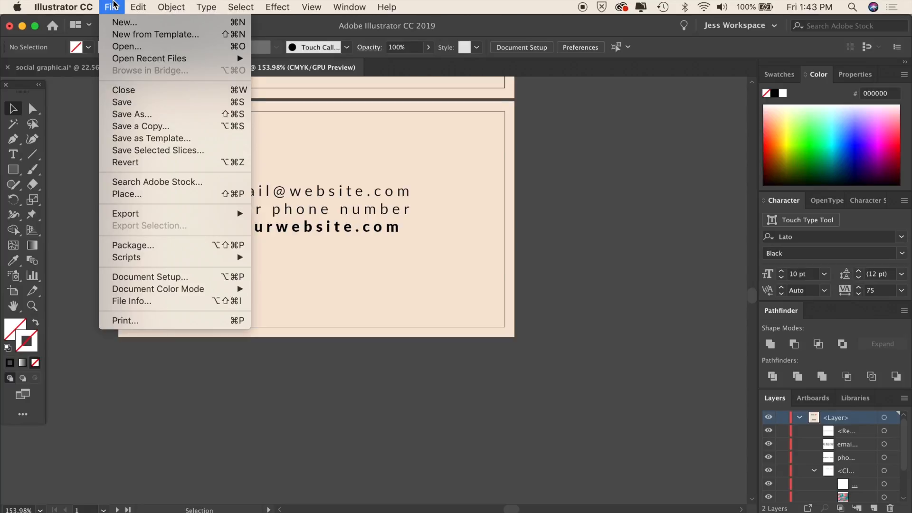
left_click(120, 194)
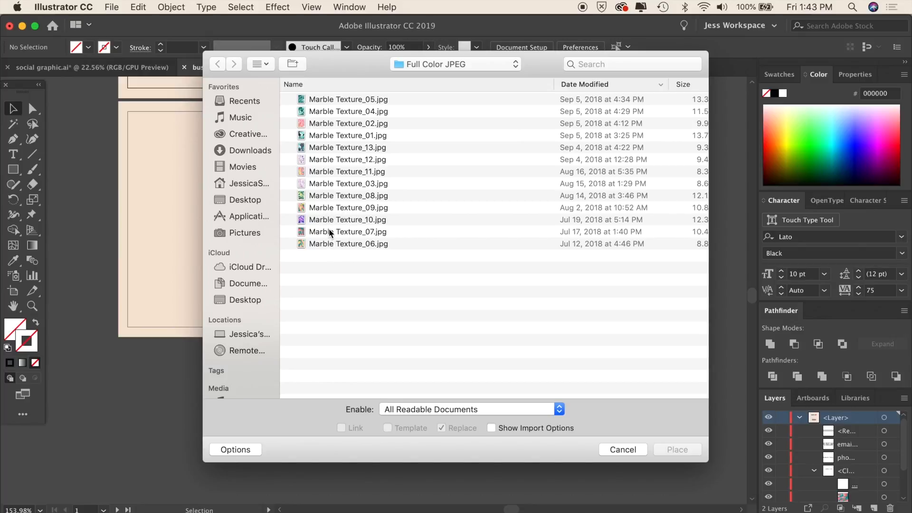
double_click(331, 233)
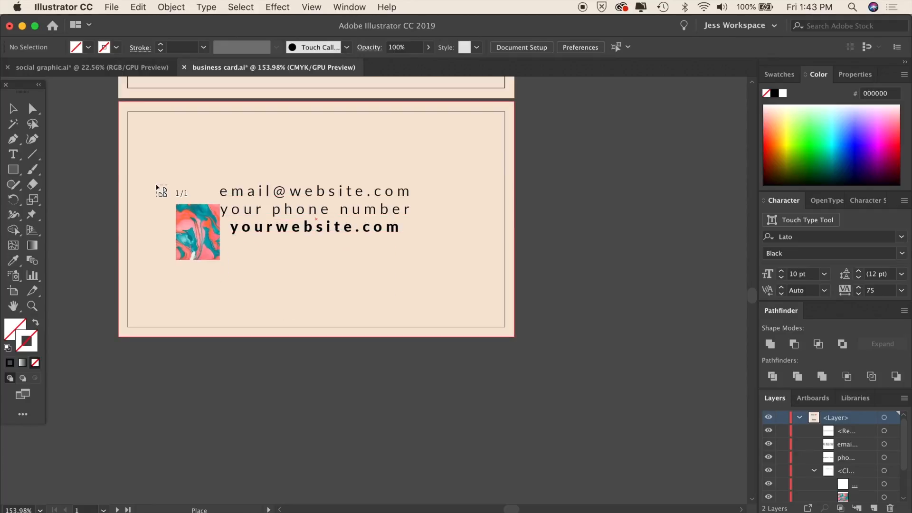
left_click_drag(86, 155, 314, 512)
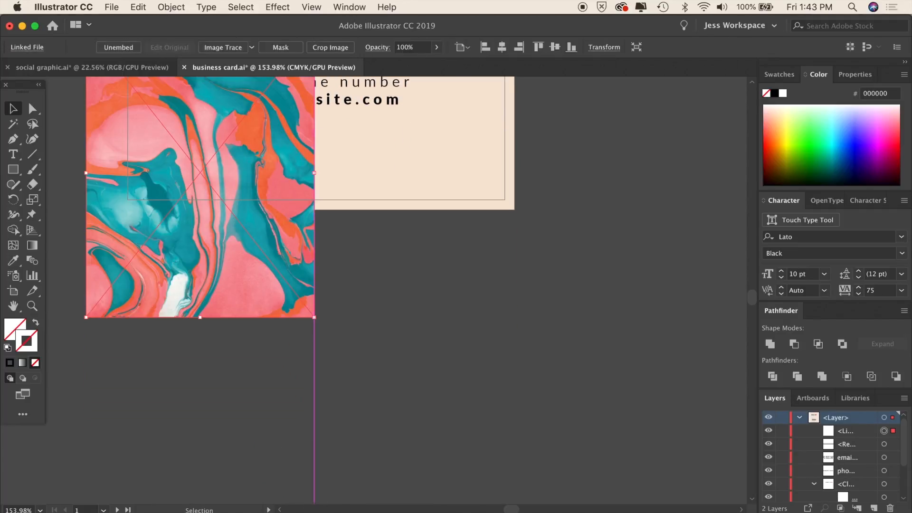
Rotate the marble image 90° clockwise and align its left edge with the lower card's left edge.
scroll(360, 245, "up", 5)
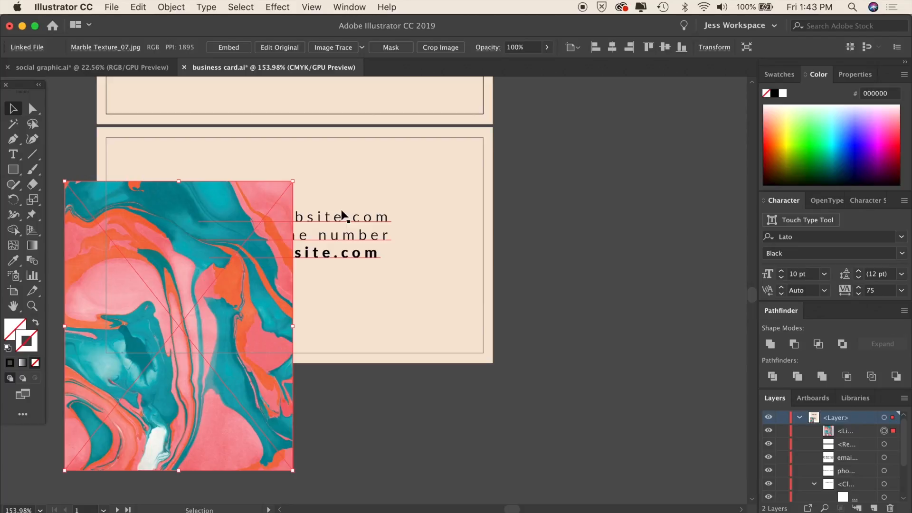
left_click_drag(300, 177, 370, 421)
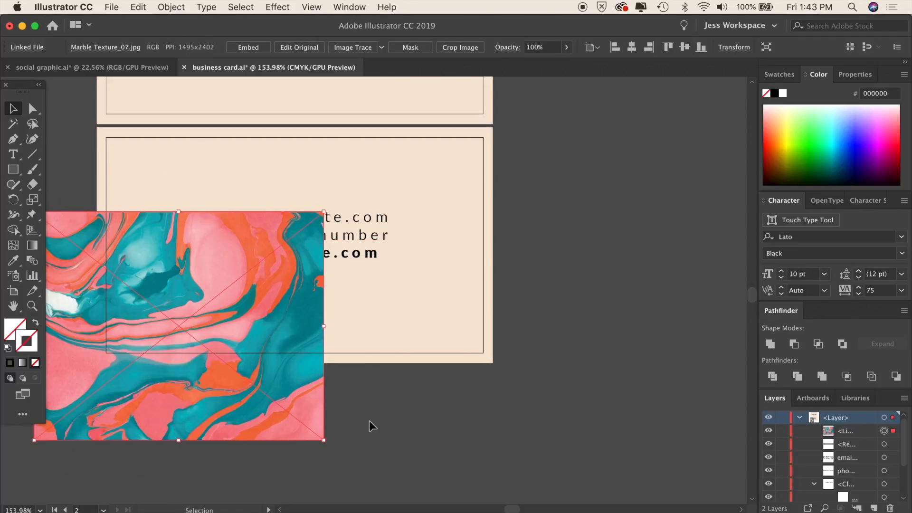
left_click_drag(274, 408, 337, 369)
Stretch the marble image to span the lower card's full width and reposition it so it covers the bottom band area.
left_click_drag(386, 405, 527, 482)
scroll(522, 435, "down", 2)
scroll(523, 435, "right", 1)
mouse_move(449, 428)
left_mouse_down()
mouse_move(469, 441)
mouse_move(430, 412)
mouse_move(434, 439)
mouse_move(451, 413)
left_mouse_up()
scroll(523, 423, "up", 1)
scroll(523, 423, "left", 2)
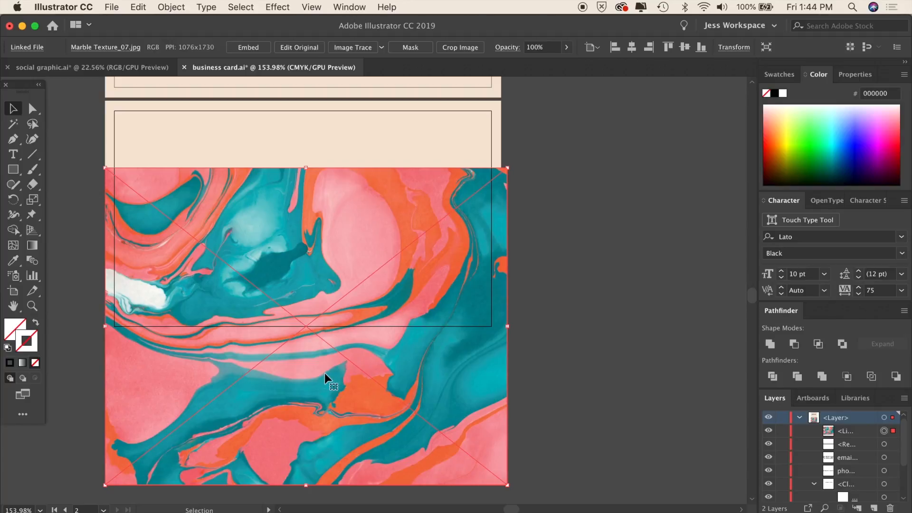
Send the enlarged marble image to the back, behind the lower card's band rectangle.
right_click(284, 212)
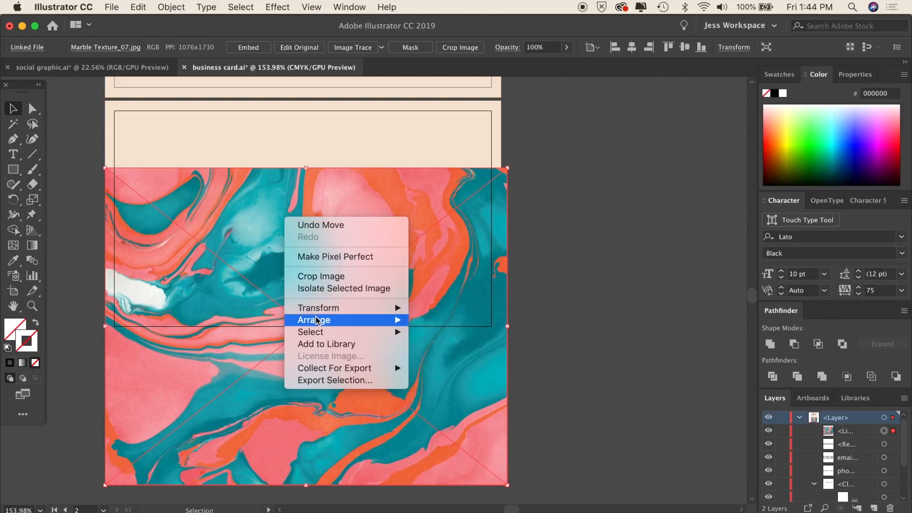
mouse_move(357, 327)
left_click(437, 356)
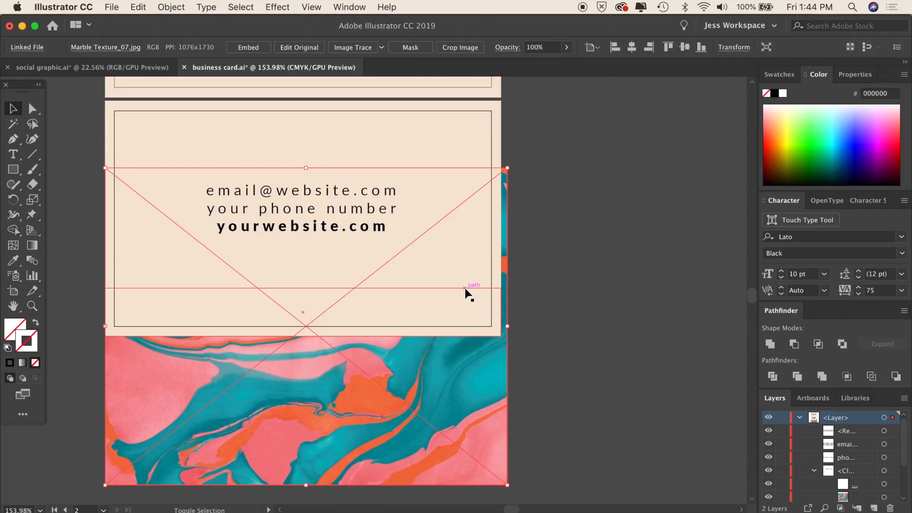
Add the lower card's band rectangle to the selected marble image and make a clipping mask from both.
left_click(464, 288, "shift")
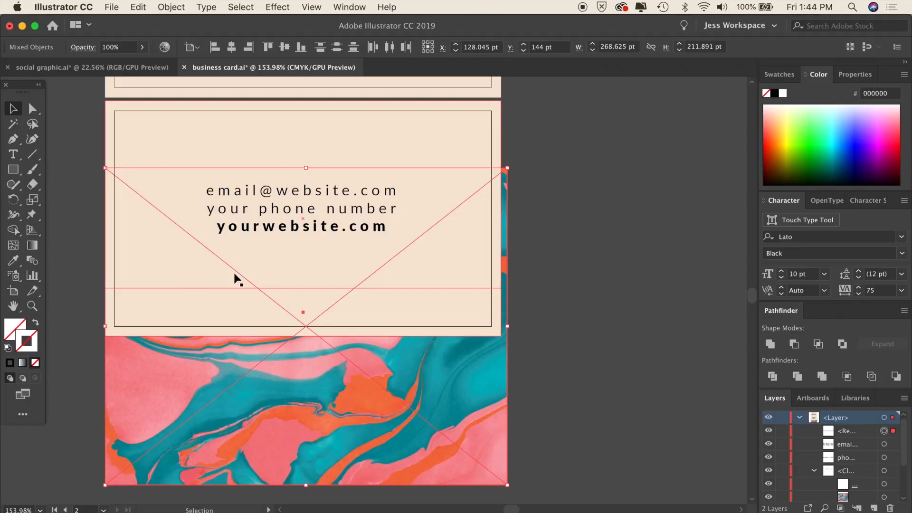
right_click(160, 248)
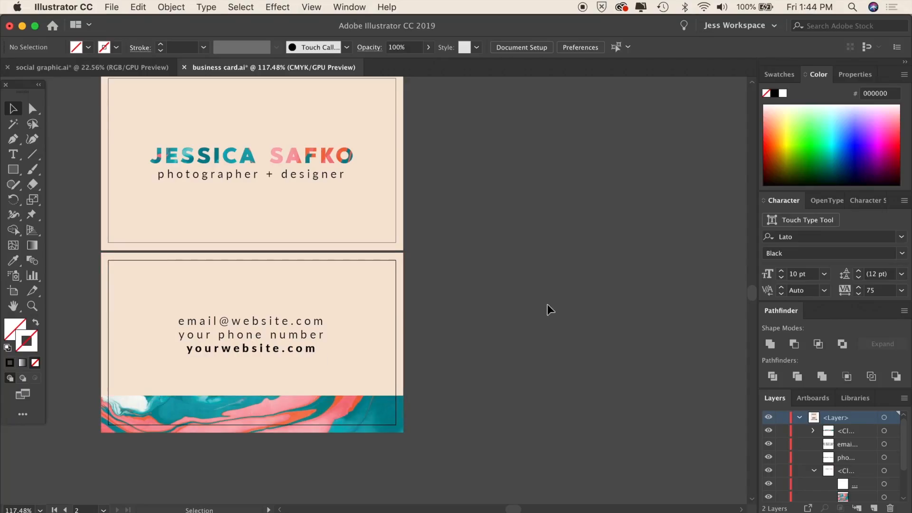
scroll(547, 309, "up", 2)
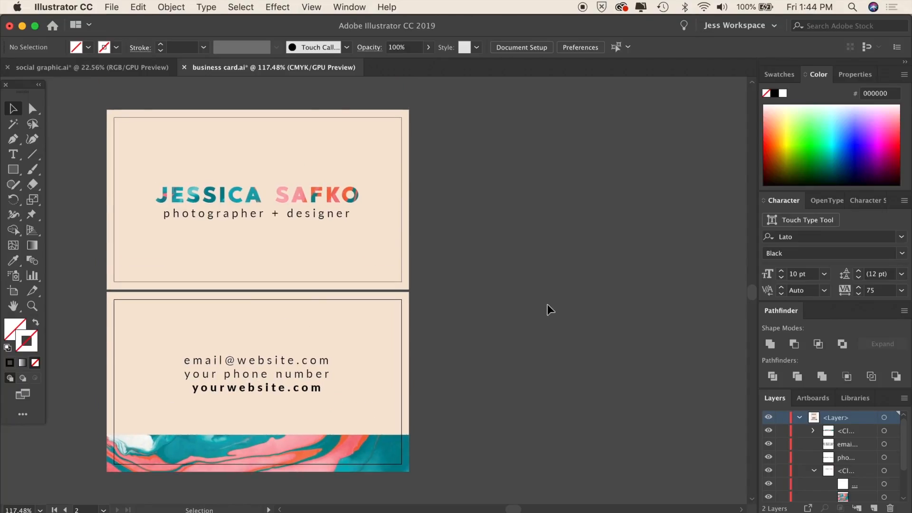